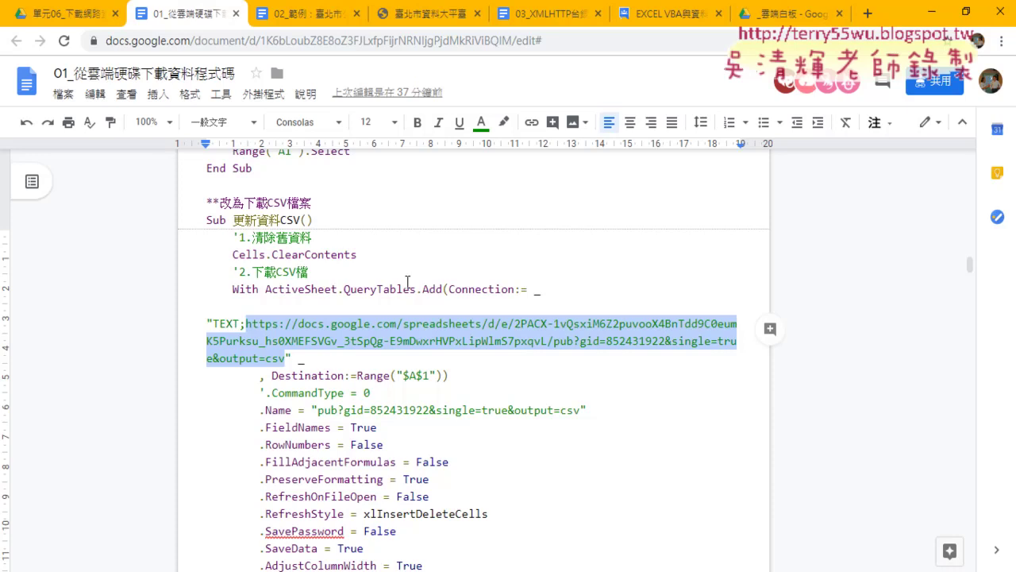
- Switch to the 02_範例 Taipei market-price example document, then start a new browser tab
{"action": "left_click", "coordinate": [309, 21]}
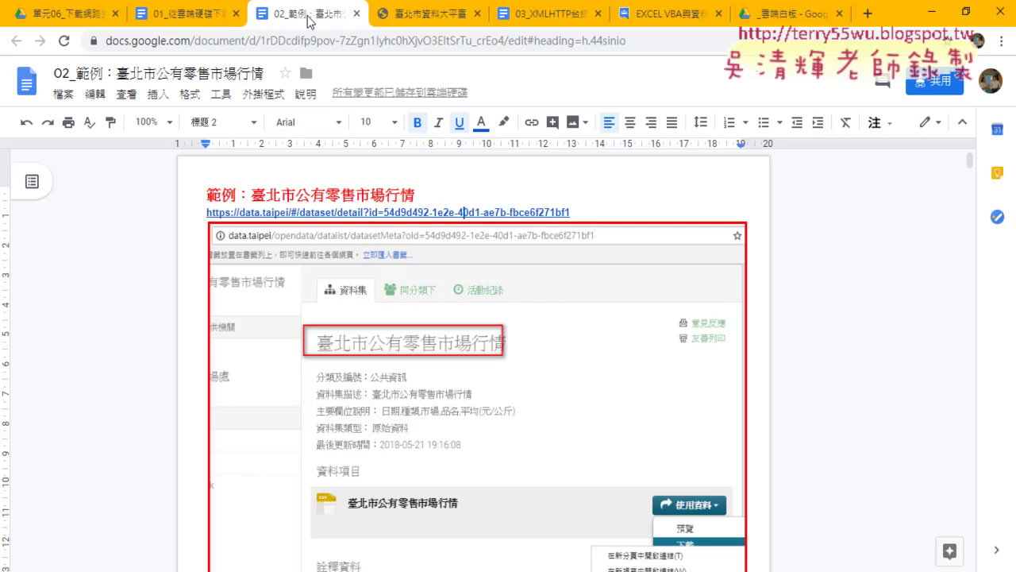
{"action": "left_click", "coordinate": [870, 14]}
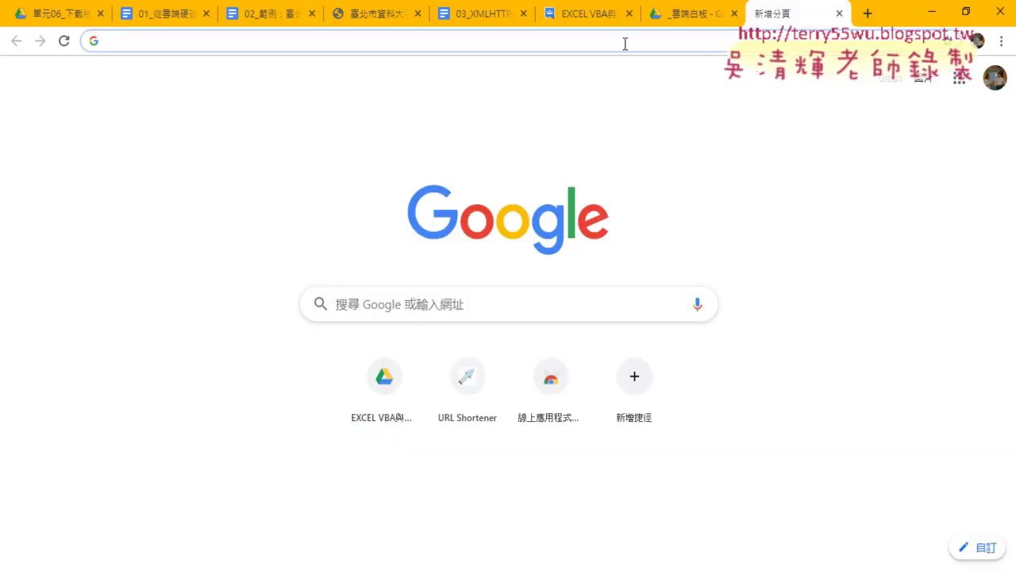
- Search Google for 開放資料 from the new tab's address bar
{"action": "type", "text": "ki"}
{"action": "key", "text": "BackSpace"}
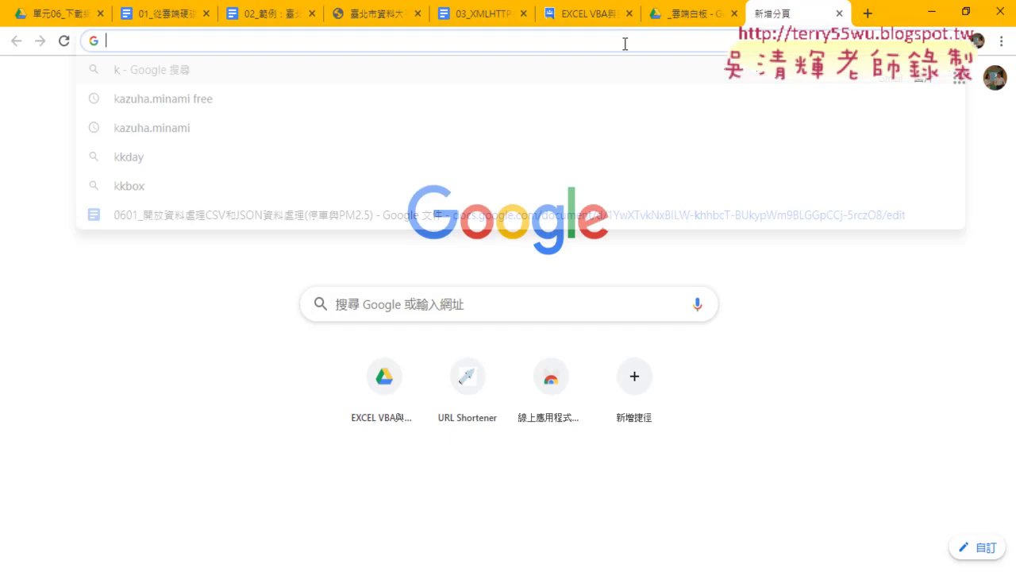
{"action": "key", "text": "BackSpace"}
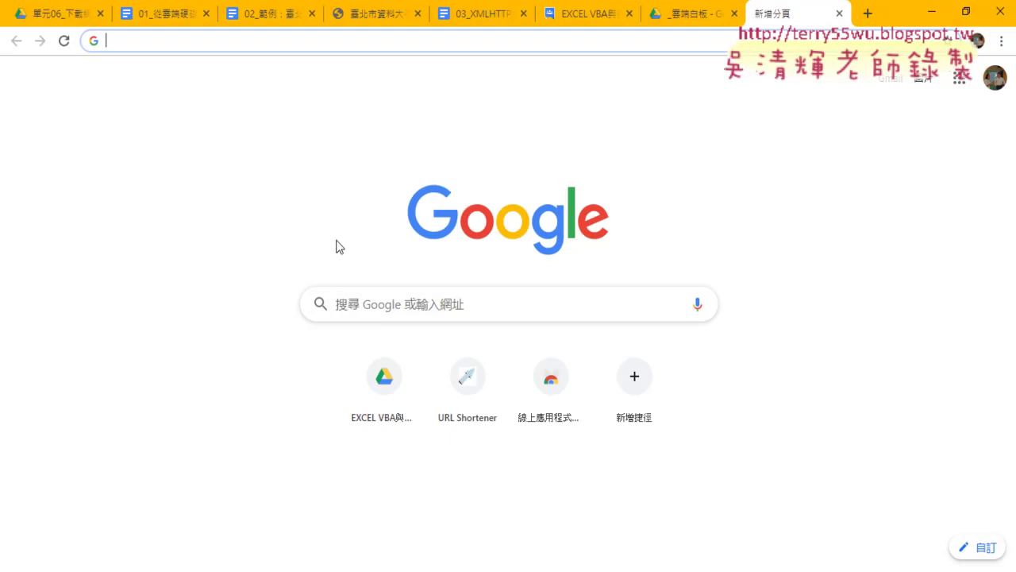
{"action": "type", "text": "開"}
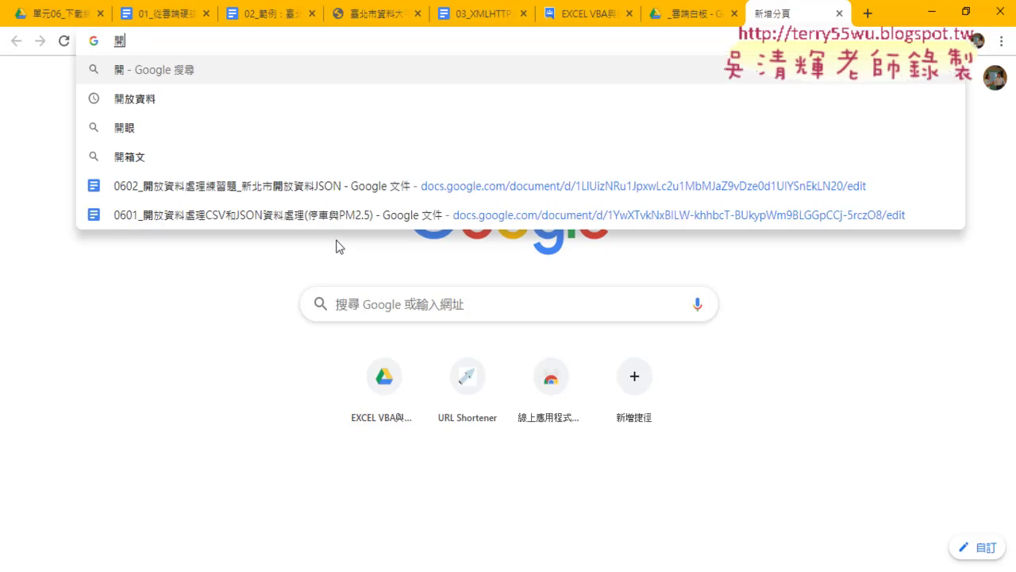
{"action": "type", "text": "放"}
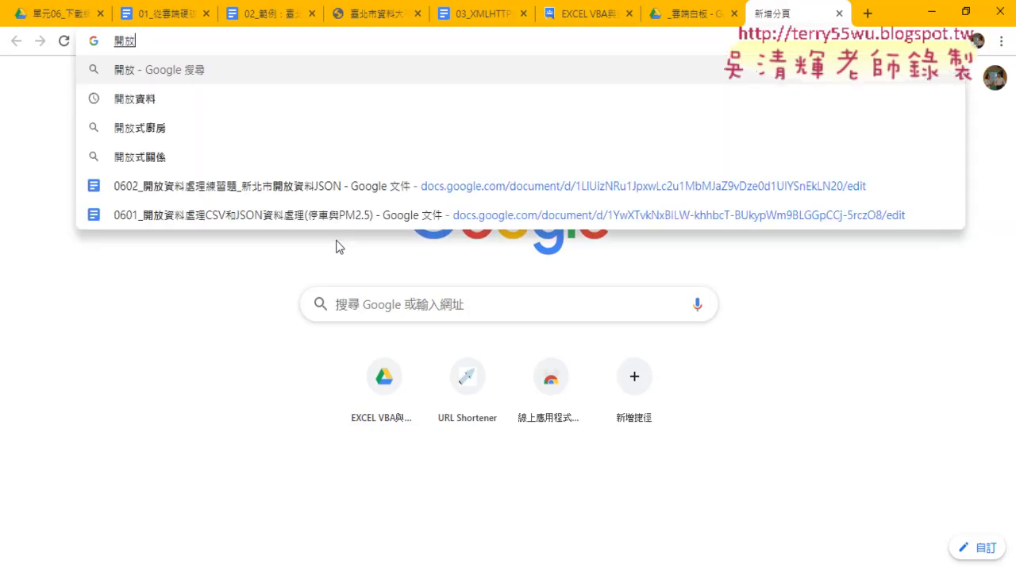
{"action": "type", "text": "ㄗ資ㄌ"}
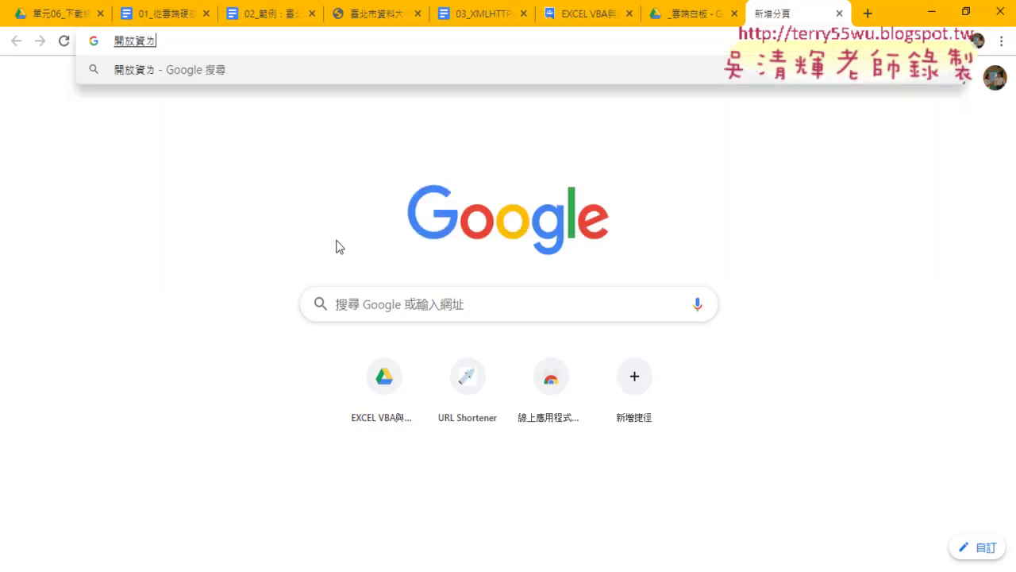
{"action": "type", "text": "料"}
{"action": "key", "text": "Return"}
{"action": "key", "text": "Return"}
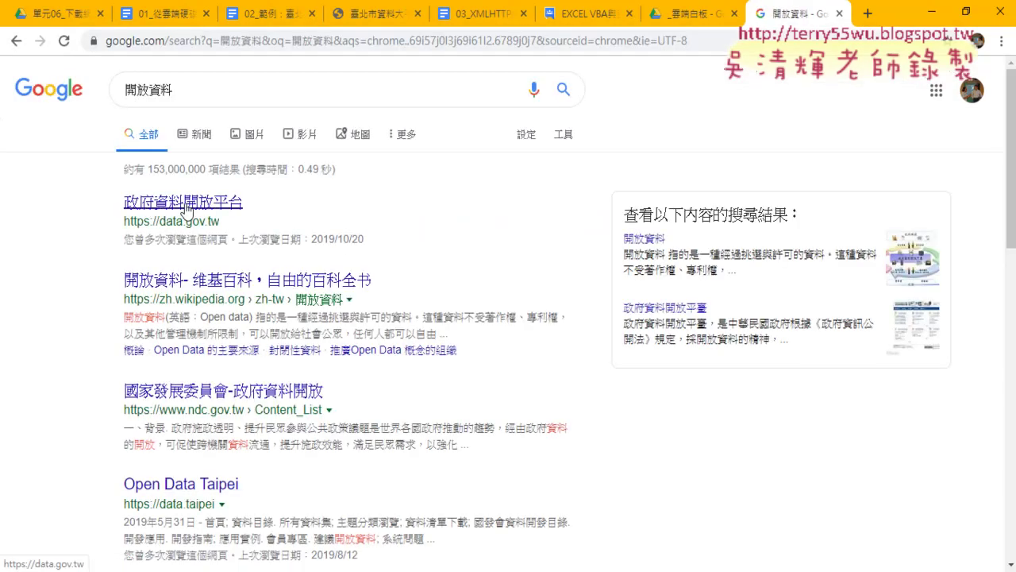
- Go to the Open Data Taipei (data.taipei) site from the search results
{"action": "scroll", "coordinate": [188, 238], "scroll_direction": "down", "scroll_amount": 3}
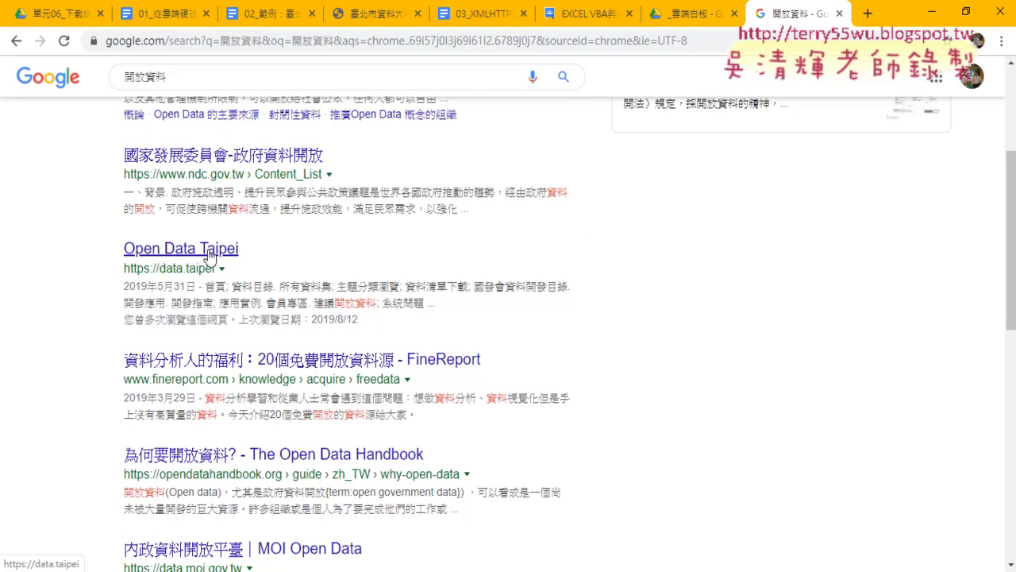
{"action": "left_click", "coordinate": [211, 256]}
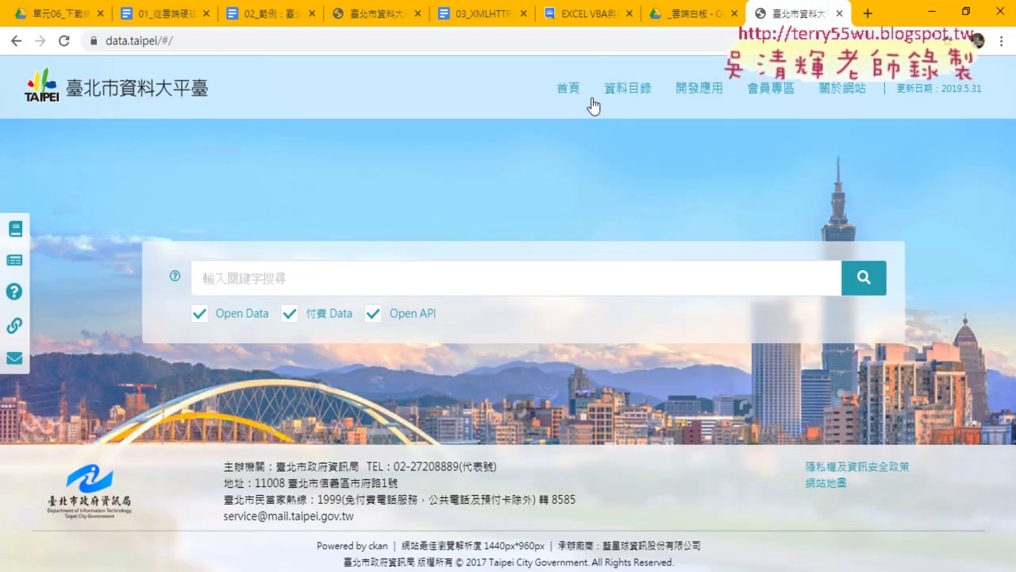
- Show 資料目錄 > 所有資料集 and scroll through the 1238-dataset table
{"action": "mouse_move", "coordinate": [639, 94]}
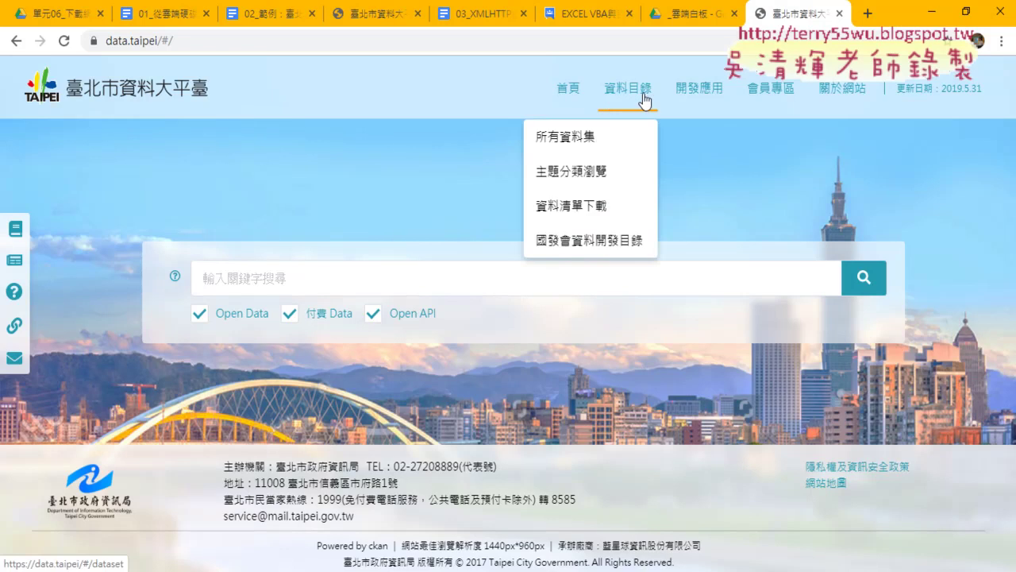
{"action": "left_click", "coordinate": [570, 139]}
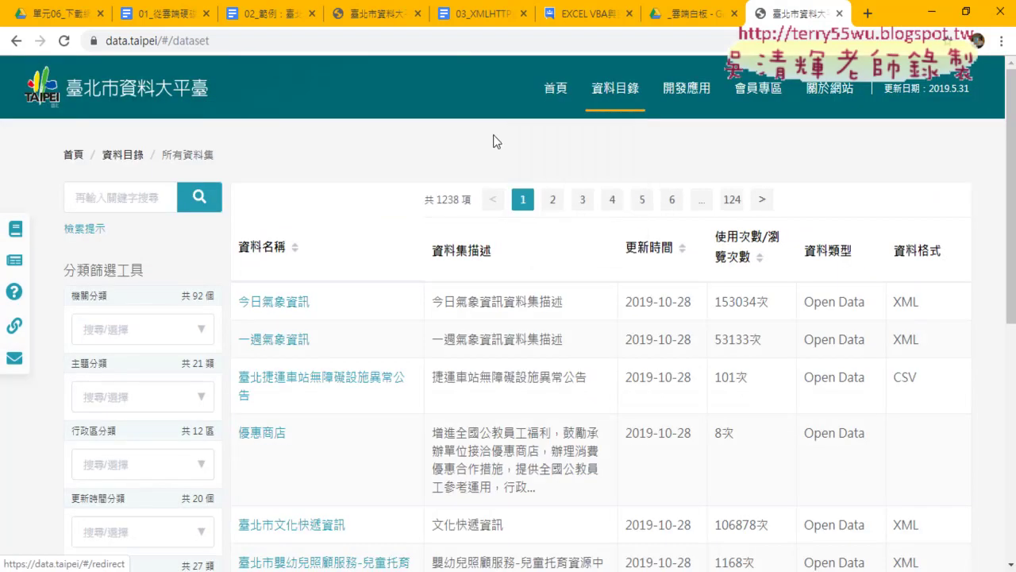
{"action": "mouse_move", "coordinate": [647, 89]}
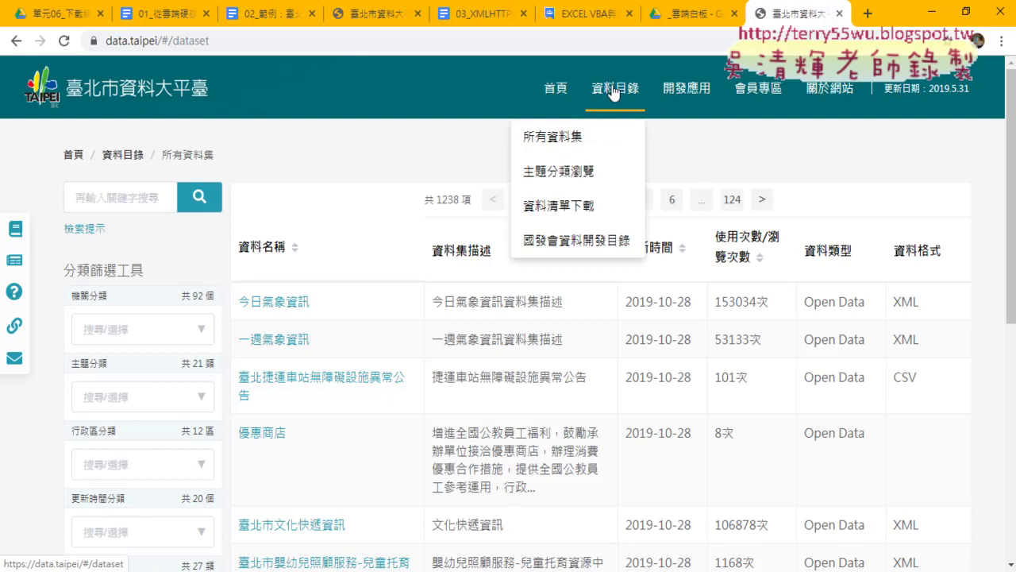
{"action": "scroll", "coordinate": [341, 310], "scroll_direction": "down", "scroll_amount": 3}
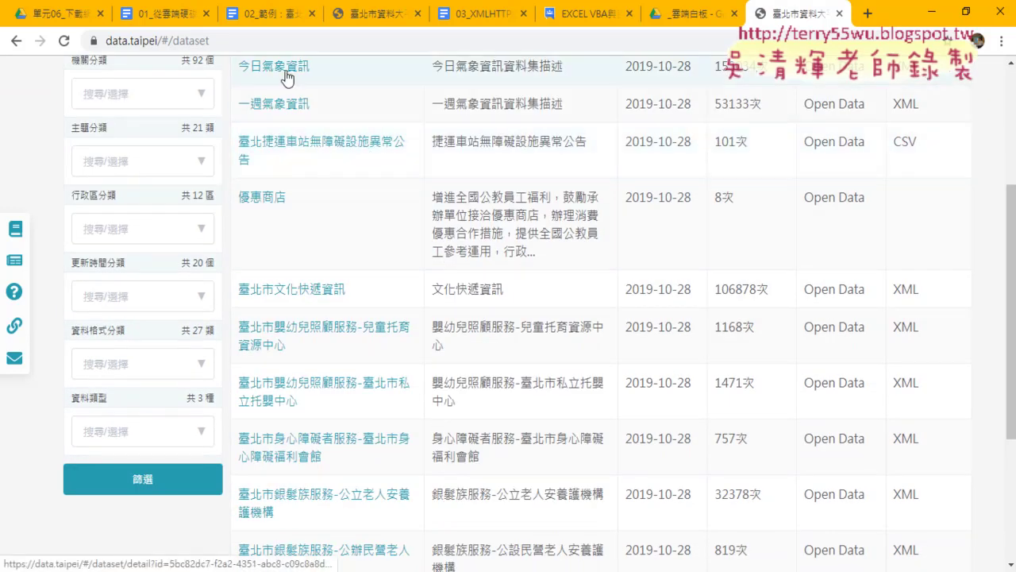
{"action": "scroll", "coordinate": [363, 320], "scroll_direction": "up", "scroll_amount": 3}
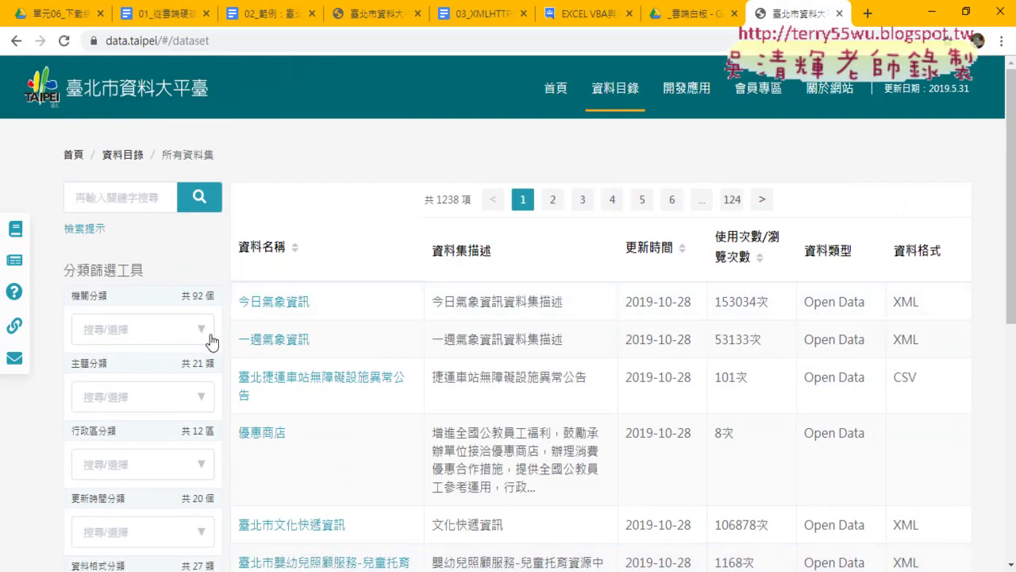
{"action": "scroll", "coordinate": [195, 327], "scroll_direction": "down", "scroll_amount": 3}
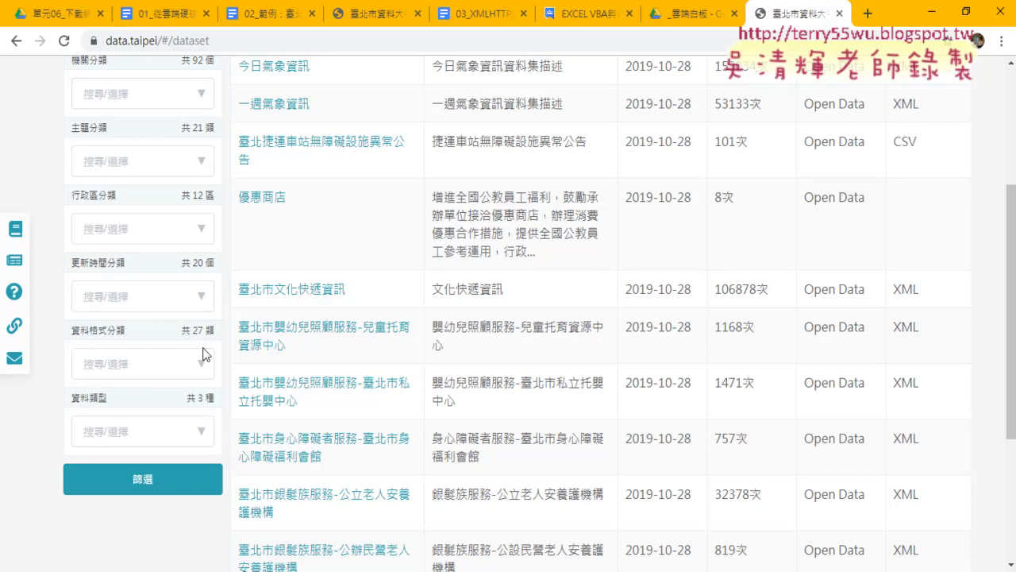
- Expand the 資料格式分類 dropdown and mark CSV(556) with a red circle and arrow
{"action": "left_click", "coordinate": [200, 370]}
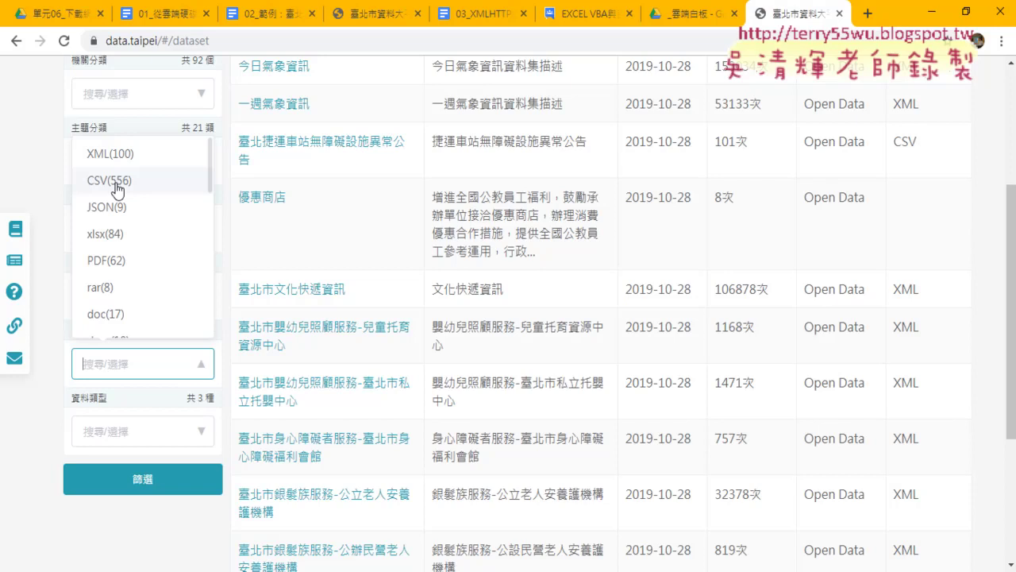
{"action": "left_click_drag", "start_coordinate": [117, 189], "coordinate": [158, 176]}
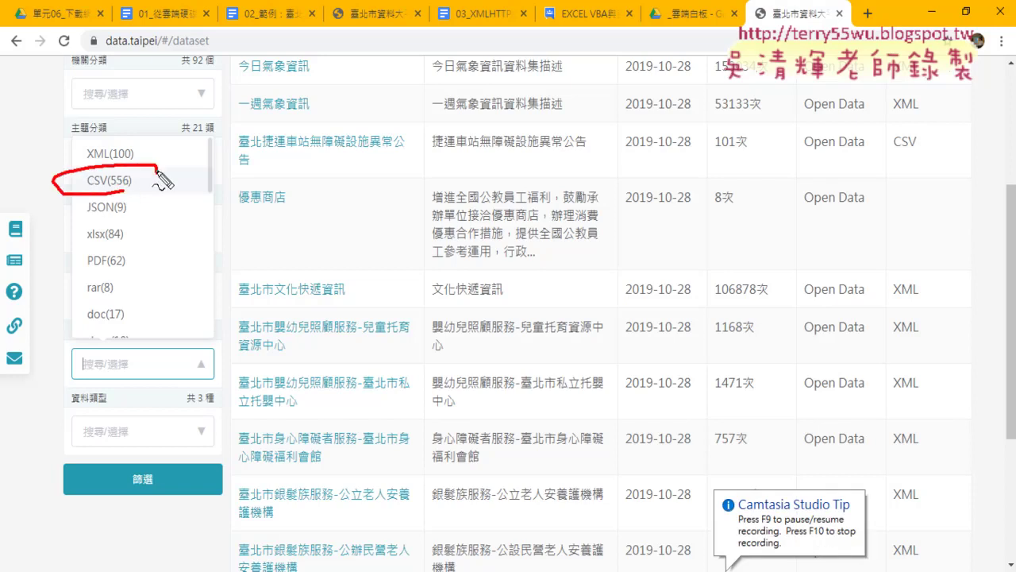
{"action": "left_click_drag", "start_coordinate": [229, 240], "coordinate": [143, 191]}
{"action": "left_click_drag", "start_coordinate": [143, 191], "coordinate": [171, 188]}
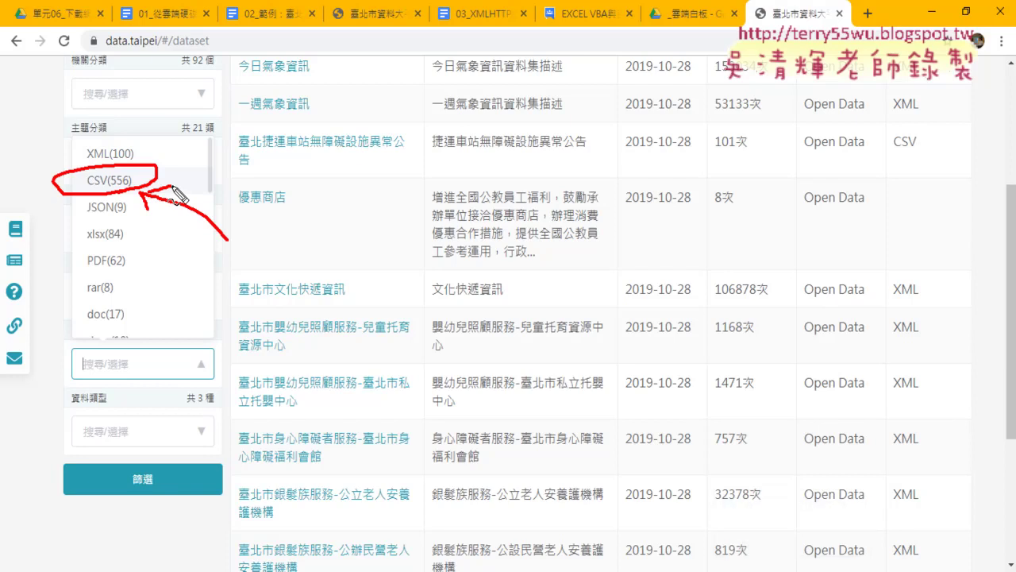
{"action": "key", "text": "Escape"}
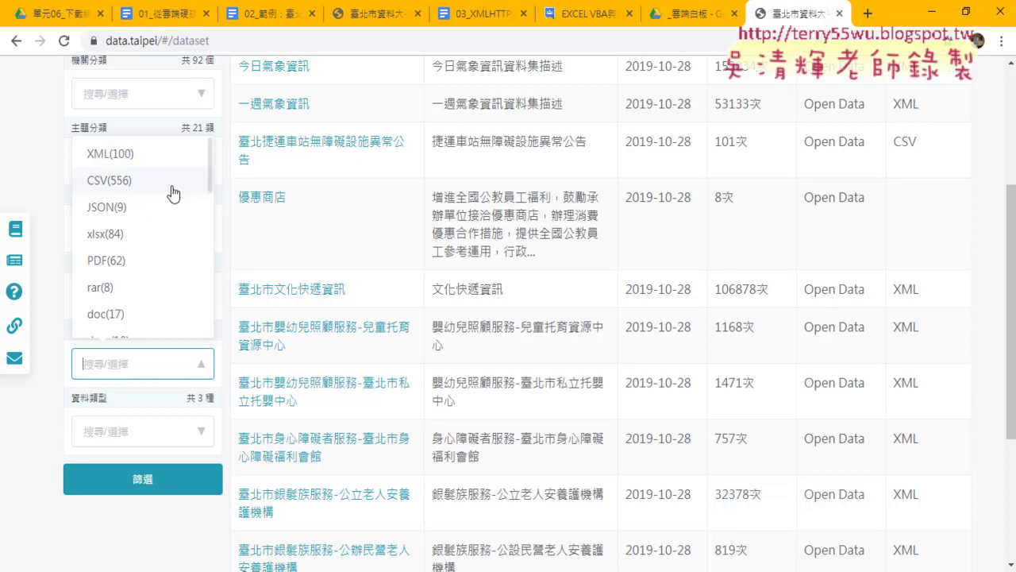
- Choose CSV as the only data format, removing the accidentally added KML(27)
{"action": "left_click", "coordinate": [173, 194]}
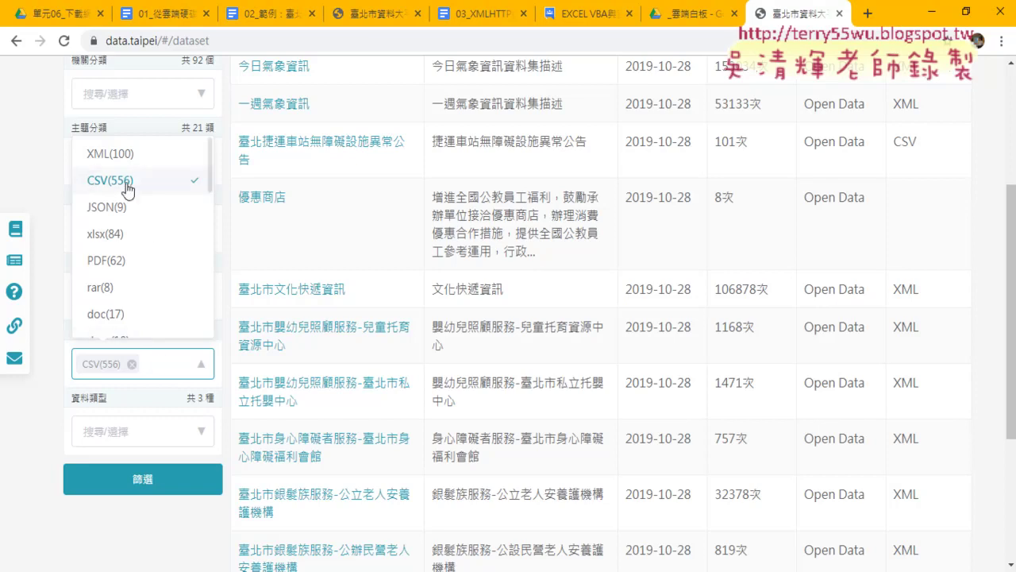
{"action": "scroll", "coordinate": [158, 254], "scroll_direction": "down", "scroll_amount": 3}
{"action": "scroll", "coordinate": [135, 230], "scroll_direction": "up", "scroll_amount": 1}
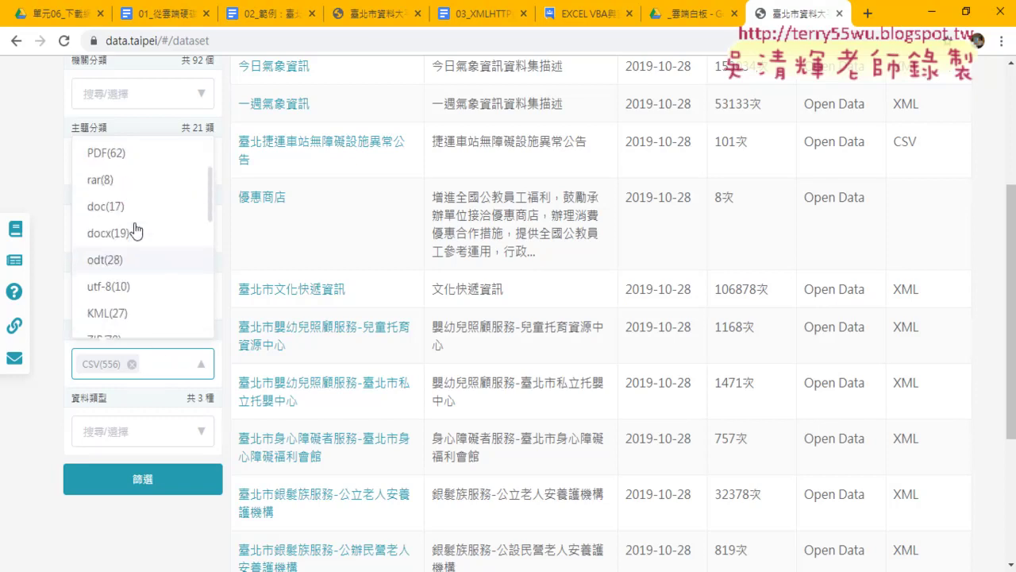
{"action": "scroll", "coordinate": [136, 239], "scroll_direction": "up", "scroll_amount": 1}
{"action": "key", "text": "Return"}
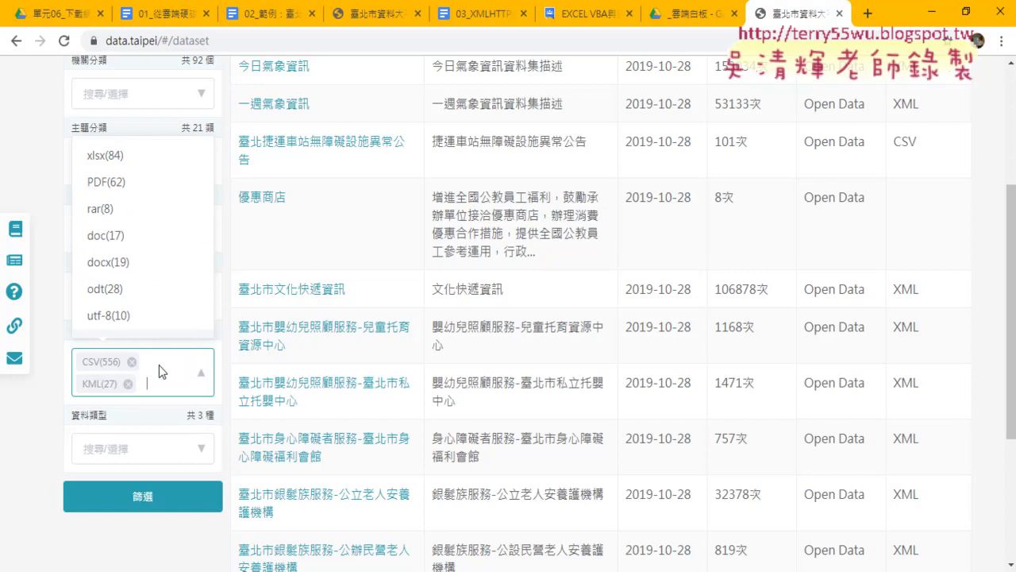
{"action": "left_click", "coordinate": [128, 383]}
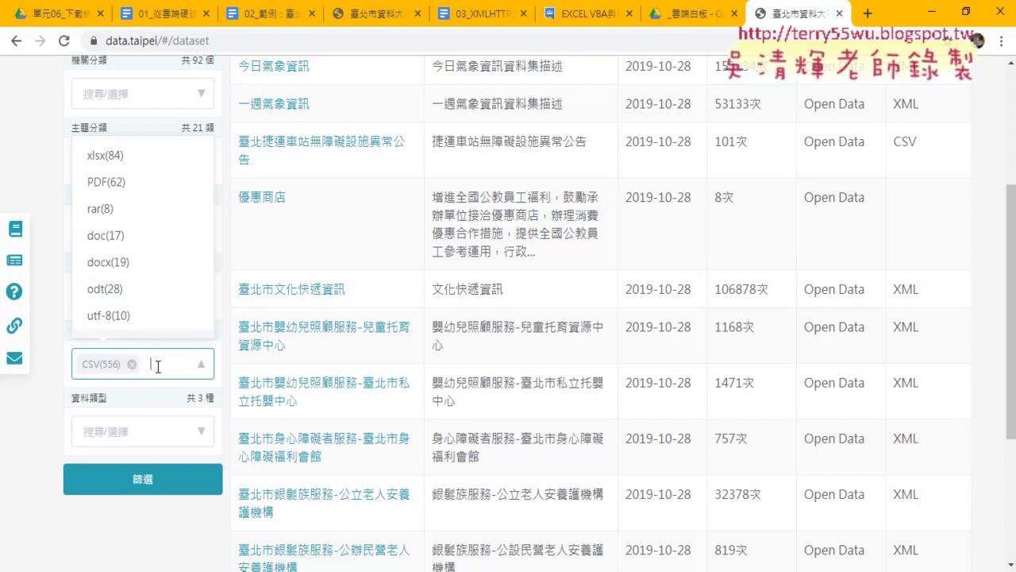
{"action": "key", "text": "Return"}
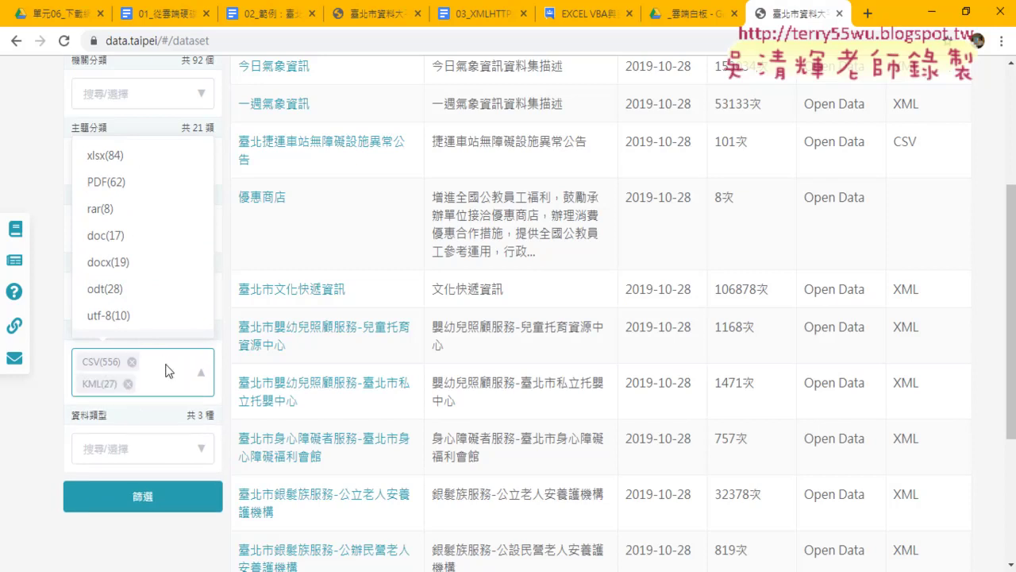
{"action": "left_click", "coordinate": [128, 383]}
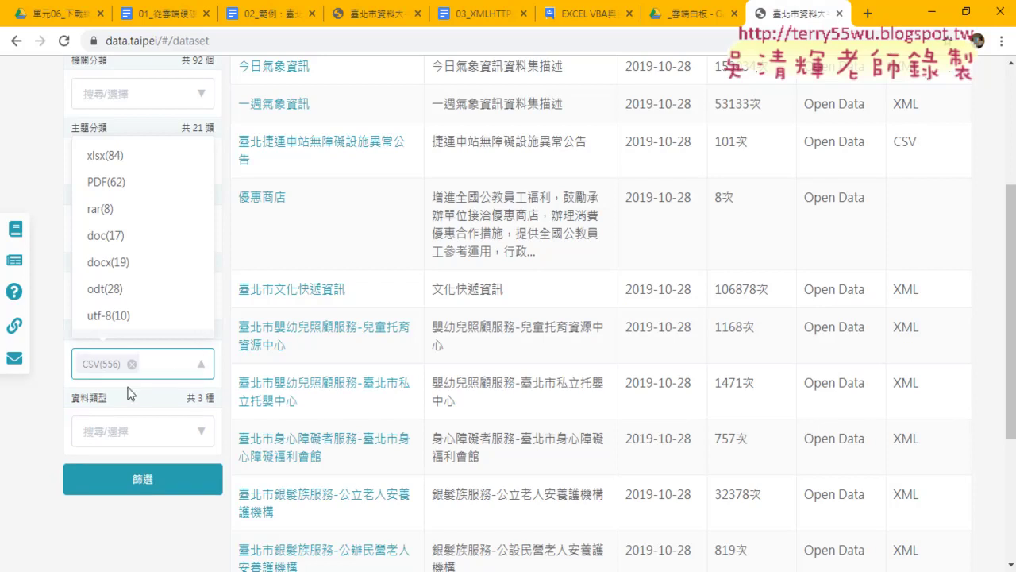
{"action": "scroll", "coordinate": [465, 389], "scroll_direction": "up", "scroll_amount": 2}
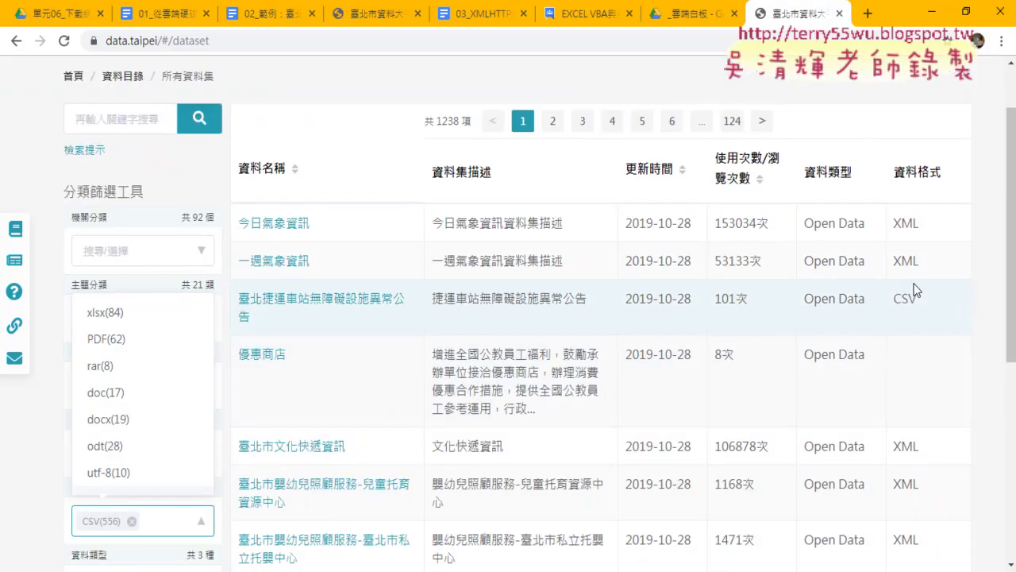
{"action": "scroll", "coordinate": [244, 420], "scroll_direction": "down", "scroll_amount": 2}
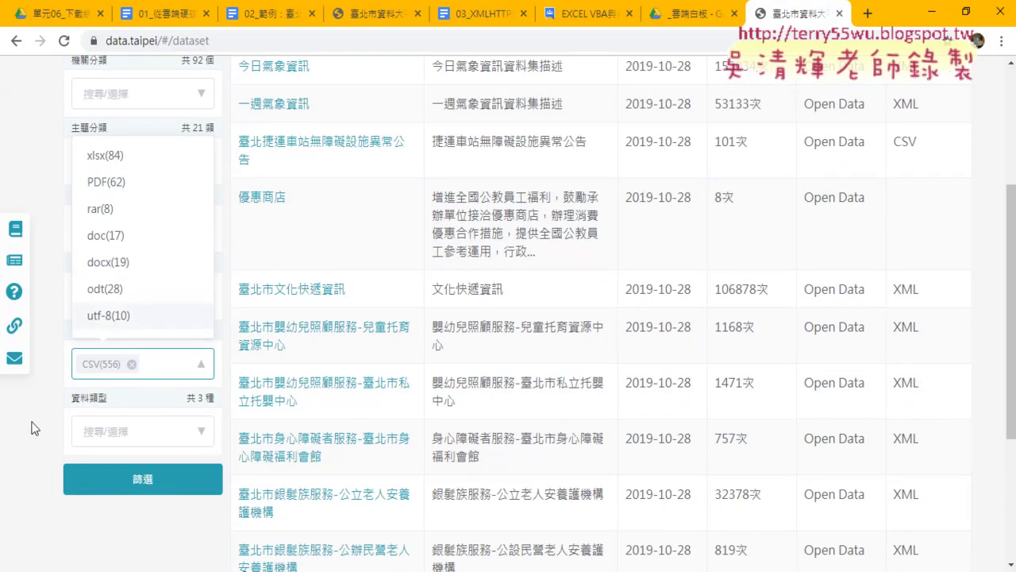
{"action": "left_click", "coordinate": [120, 528]}
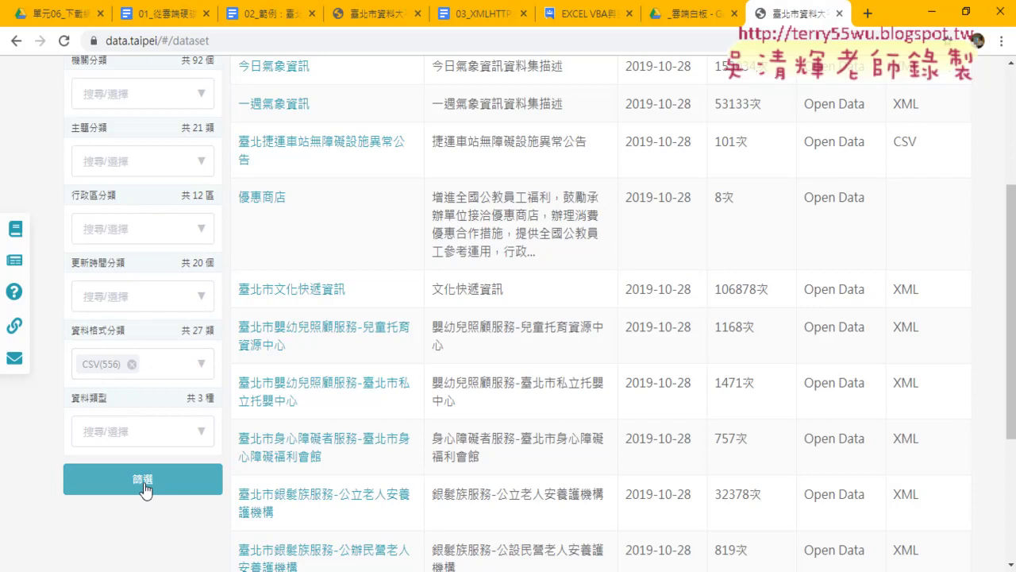
- Apply the CSV filter to get 497 datasets and browse to page 2 of 50
{"action": "left_click", "coordinate": [144, 487]}
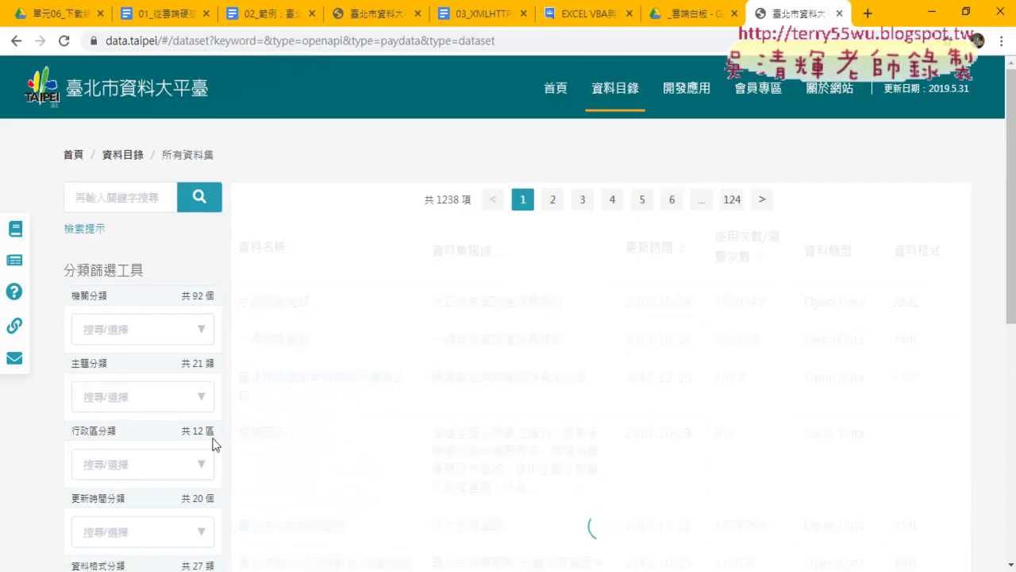
{"action": "scroll", "coordinate": [203, 469], "scroll_direction": "down", "scroll_amount": 6}
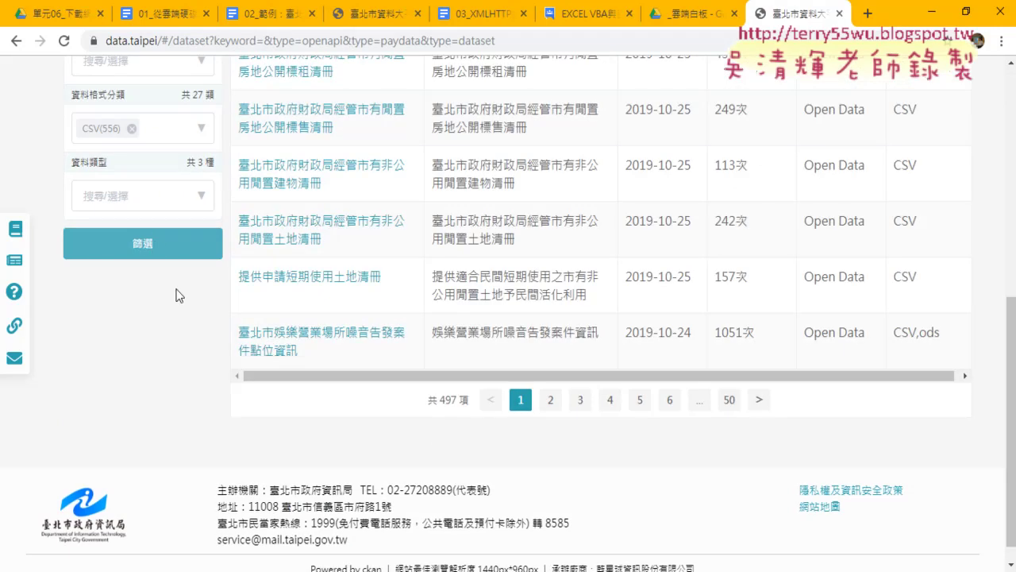
{"action": "scroll", "coordinate": [908, 317], "scroll_direction": "up", "scroll_amount": 10}
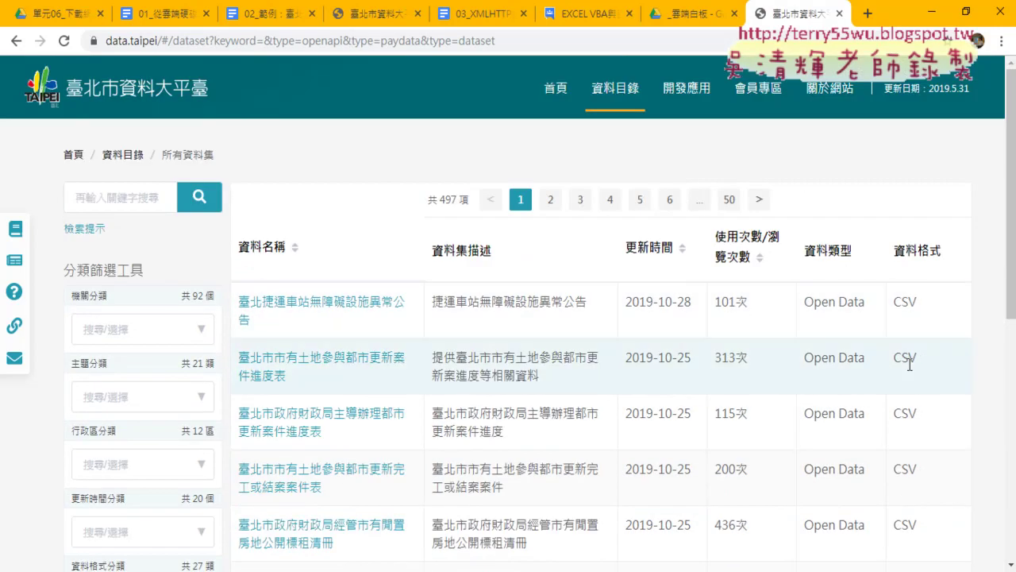
{"action": "scroll", "coordinate": [880, 378], "scroll_direction": "down", "scroll_amount": 5}
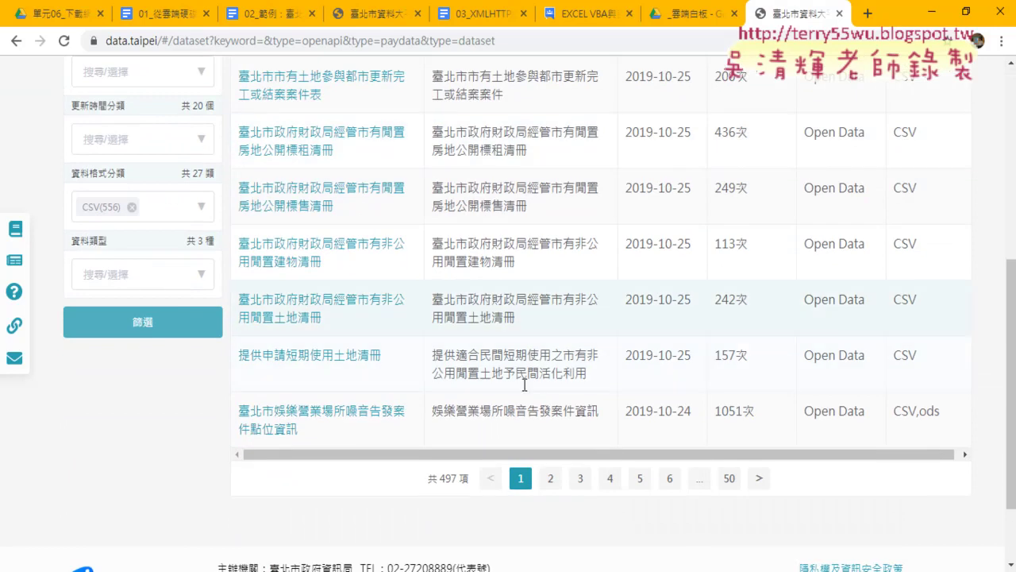
{"action": "left_click", "coordinate": [548, 481]}
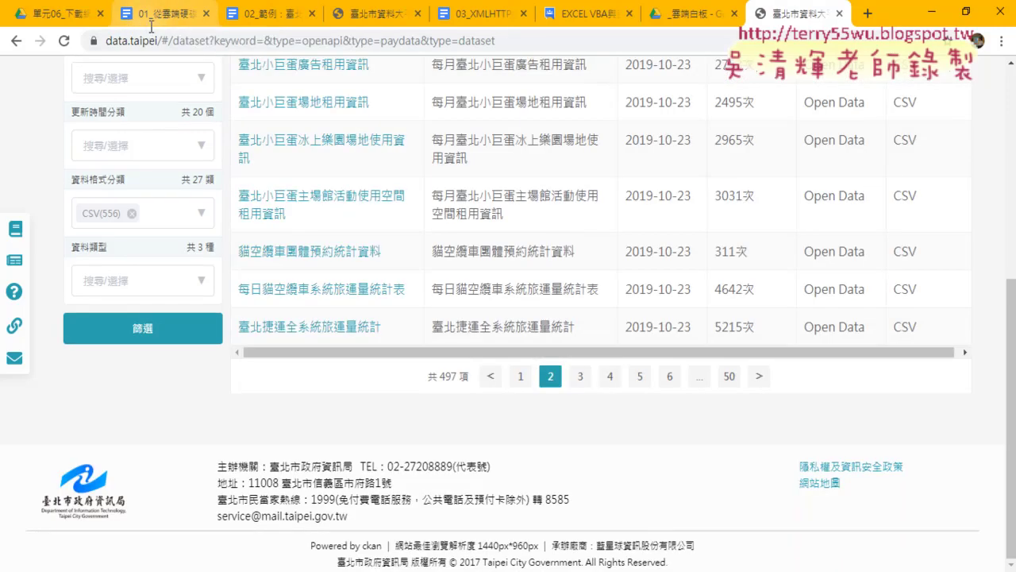
{"action": "scroll", "coordinate": [560, 288], "scroll_direction": "up", "scroll_amount": 5}
- From Google Drive, open the 02_範例 doc and follow its data.taipei market-price dataset link
{"action": "mouse_move", "coordinate": [628, 119]}
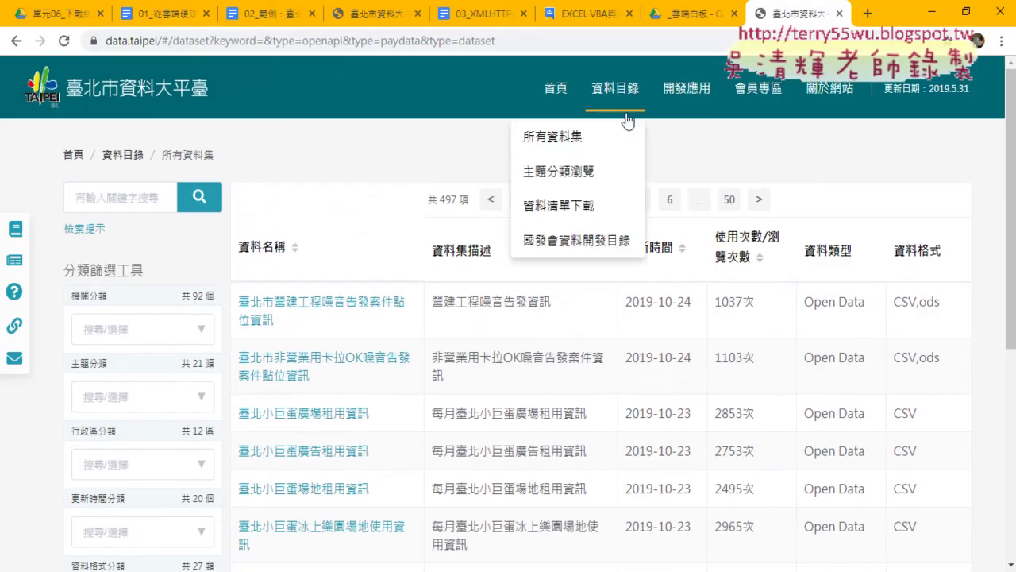
{"action": "left_click", "coordinate": [74, 9]}
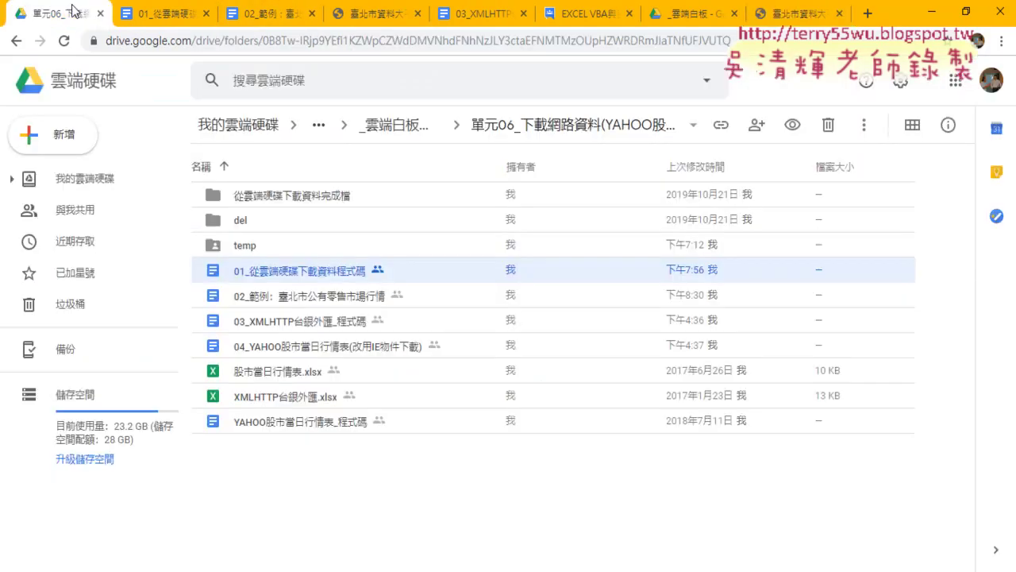
{"action": "left_click", "coordinate": [337, 301]}
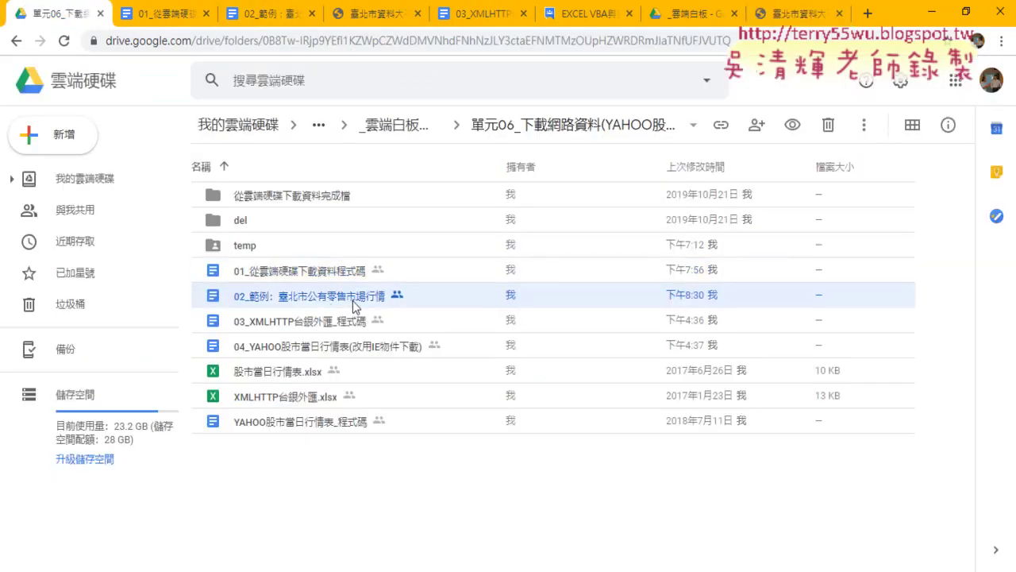
{"action": "left_click", "coordinate": [257, 11]}
{"action": "left_click", "coordinate": [423, 210]}
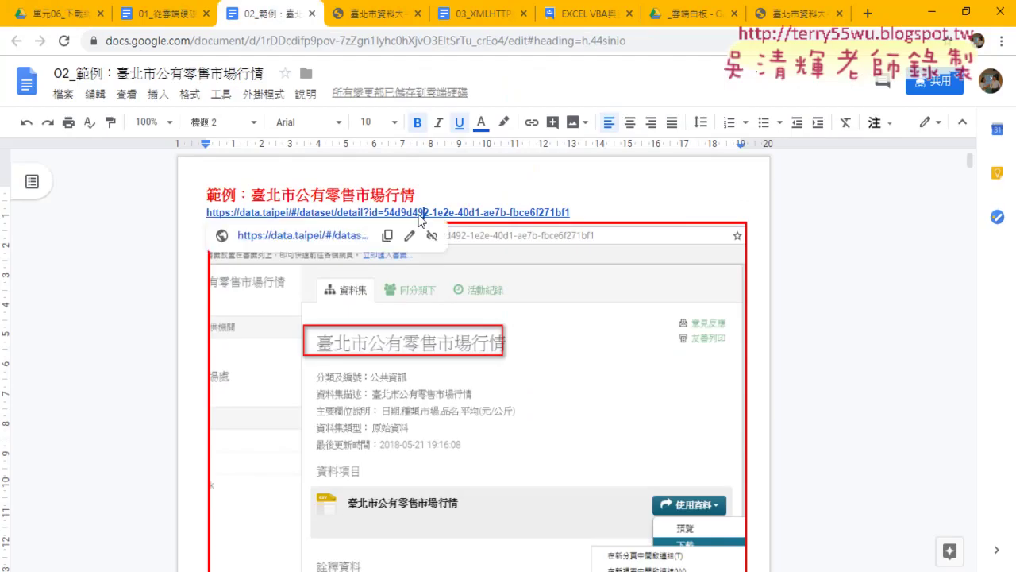
{"action": "left_click", "coordinate": [350, 235]}
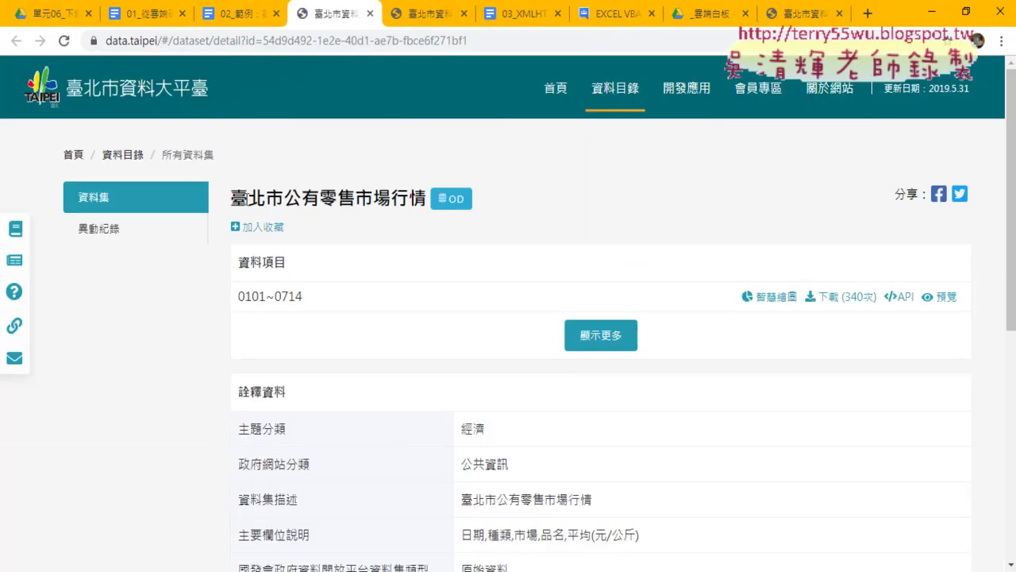
- Expand the dataset metadata (44855 records, weekly updates) and preview the 0101~0714 item's details
{"action": "left_click_drag", "start_coordinate": [230, 198], "coordinate": [427, 198]}
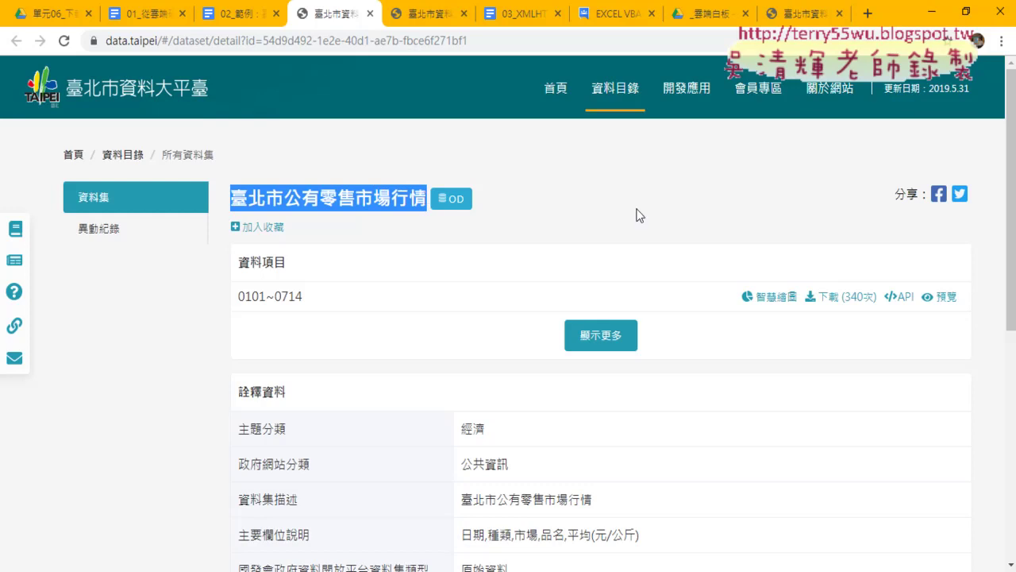
{"action": "scroll", "coordinate": [874, 294], "scroll_direction": "down", "scroll_amount": 5}
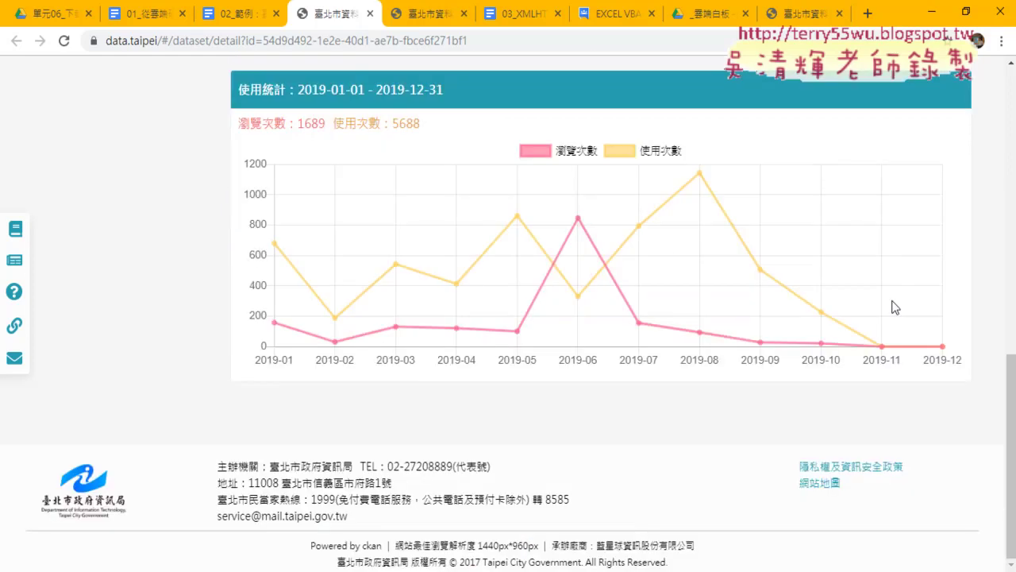
{"action": "scroll", "coordinate": [615, 281], "scroll_direction": "up", "scroll_amount": 3}
{"action": "left_click", "coordinate": [620, 192]}
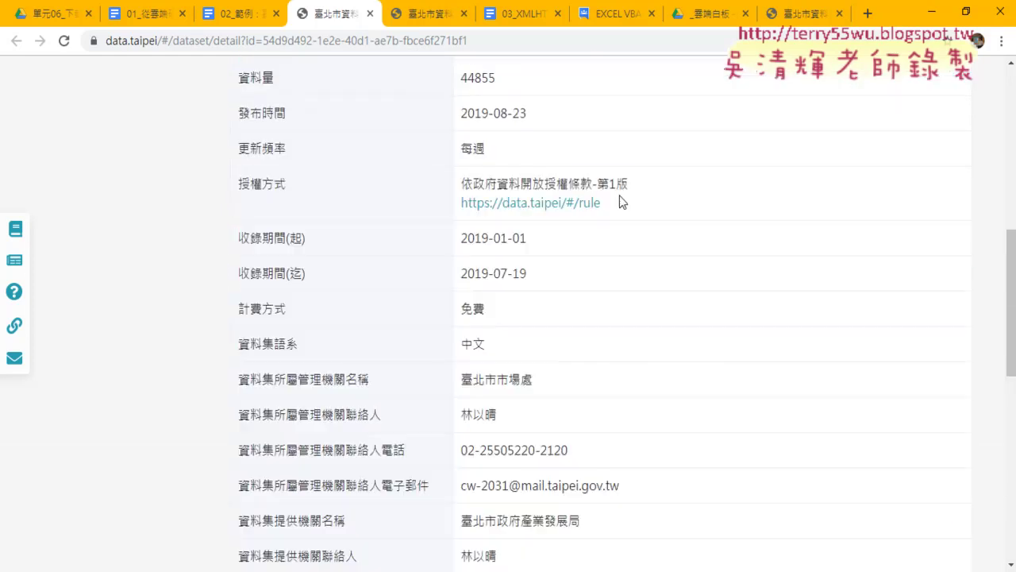
{"action": "scroll", "coordinate": [620, 203], "scroll_direction": "down", "scroll_amount": 5}
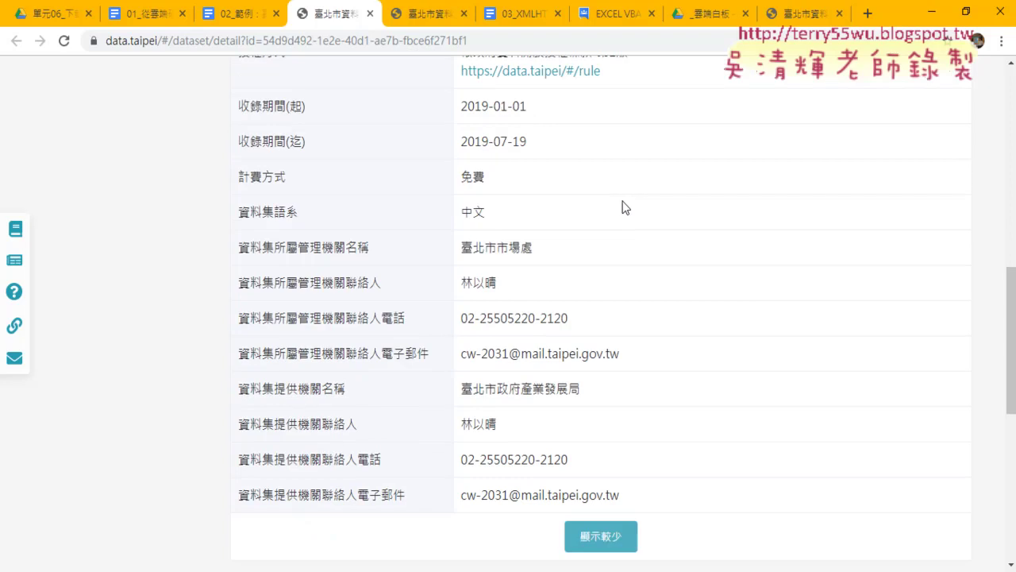
{"action": "scroll", "coordinate": [725, 310], "scroll_direction": "up", "scroll_amount": 8}
{"action": "scroll", "coordinate": [725, 310], "scroll_direction": "up", "scroll_amount": 3}
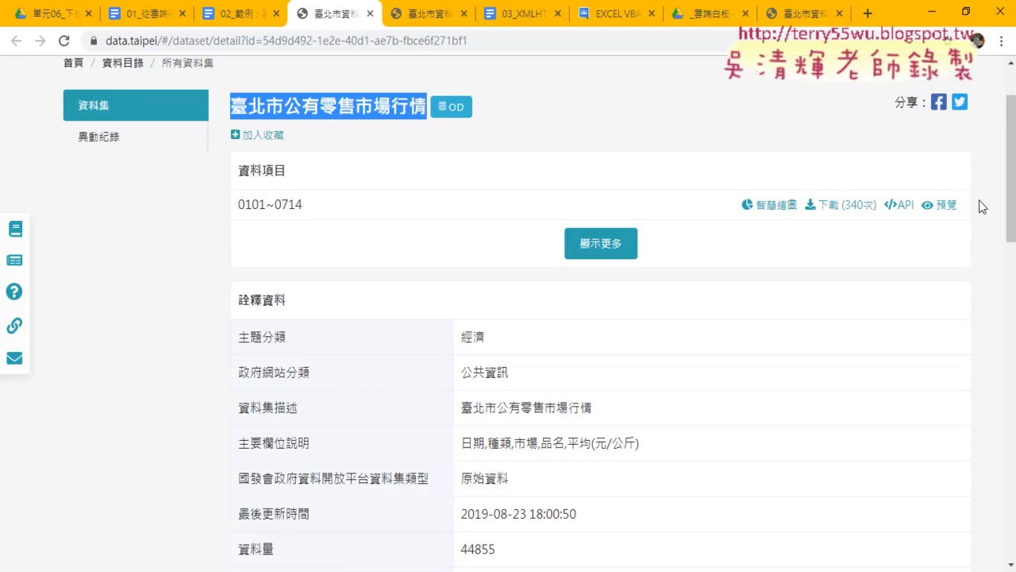
{"action": "left_click", "coordinate": [940, 206]}
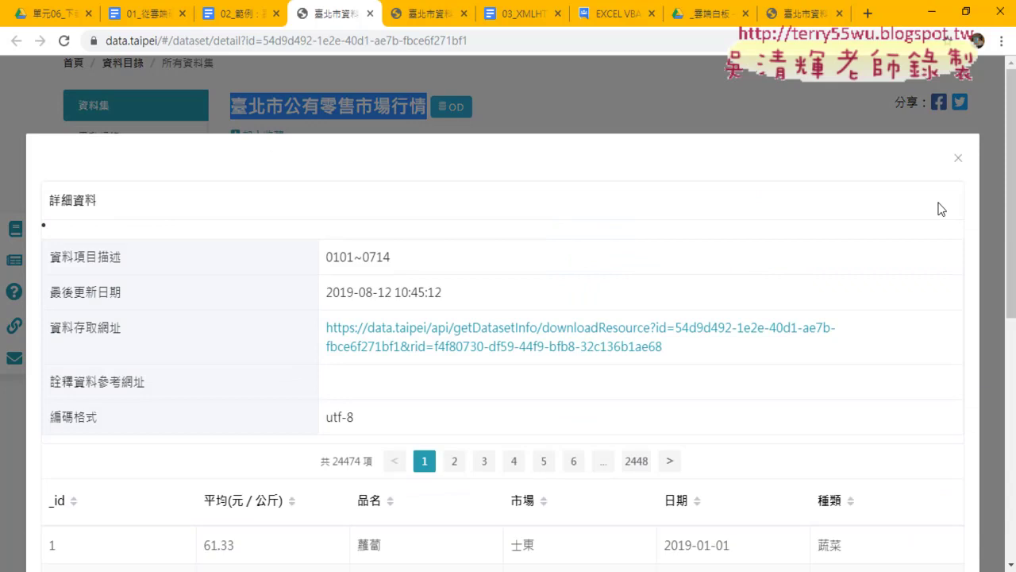
- Copy the 0101~0714 item's 資料存取網址 URL and open a new blank tab
{"action": "scroll", "coordinate": [726, 275], "scroll_direction": "down", "scroll_amount": 2}
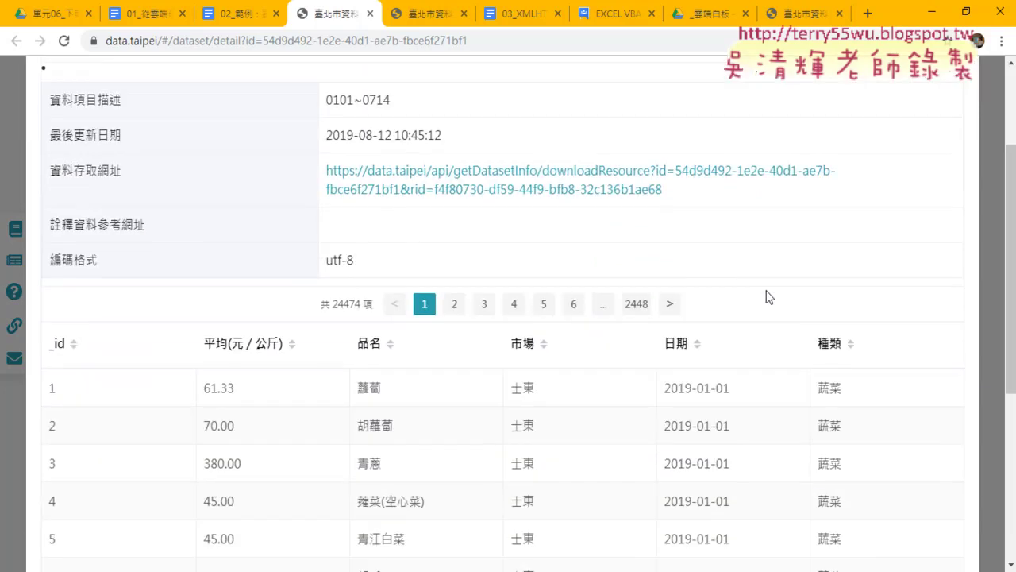
{"action": "left_click_drag", "start_coordinate": [48, 170], "coordinate": [219, 186]}
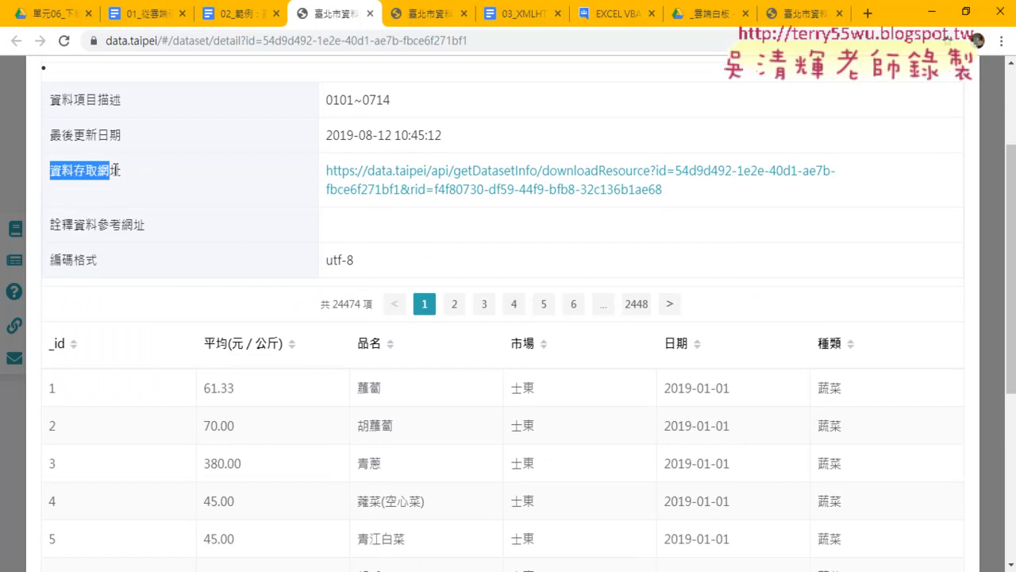
{"action": "left_click_drag", "start_coordinate": [706, 197], "coordinate": [324, 180]}
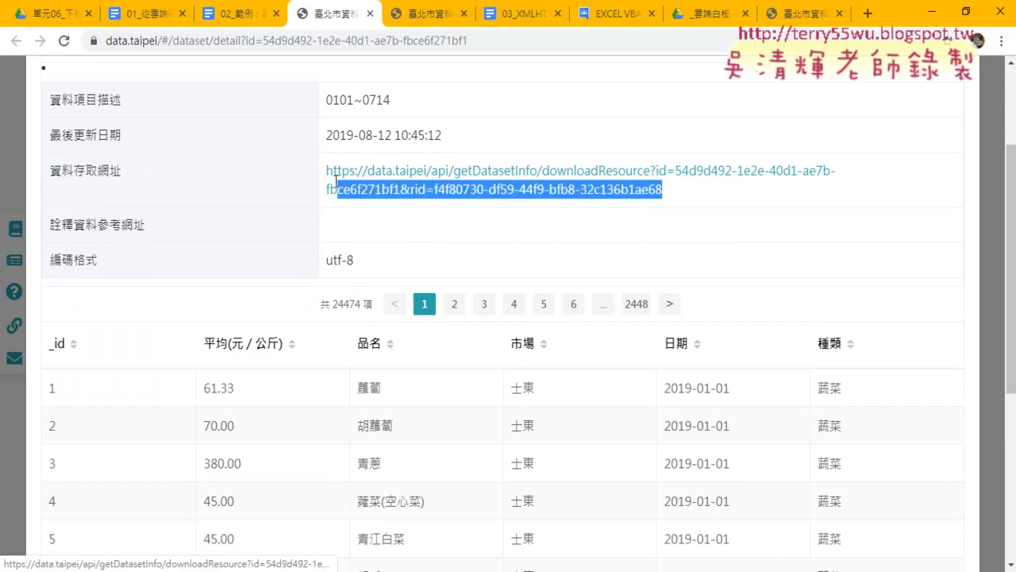
{"action": "right_click", "coordinate": [471, 189]}
{"action": "left_click", "coordinate": [518, 308]}
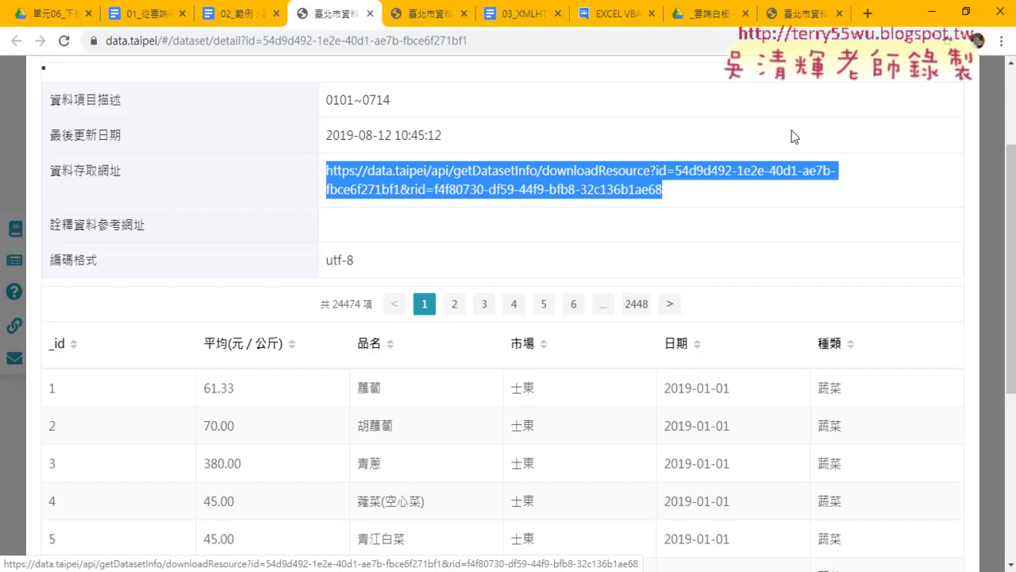
{"action": "key", "text": "ctrl+t"}
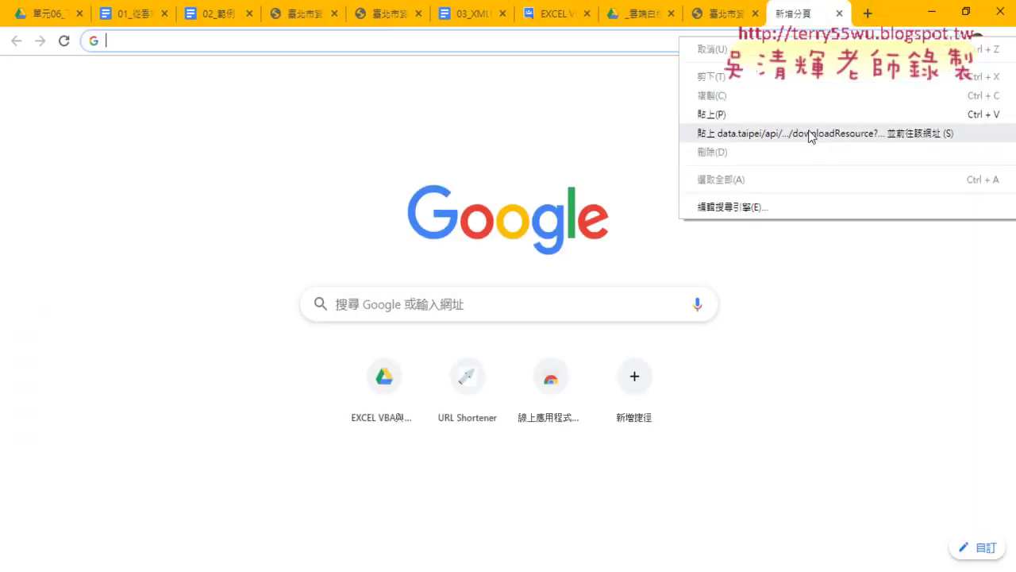
- Paste and go to the copied URL, then open the downloaded data_csv+(1) (1).csv in Excel
{"action": "left_click", "coordinate": [769, 135]}
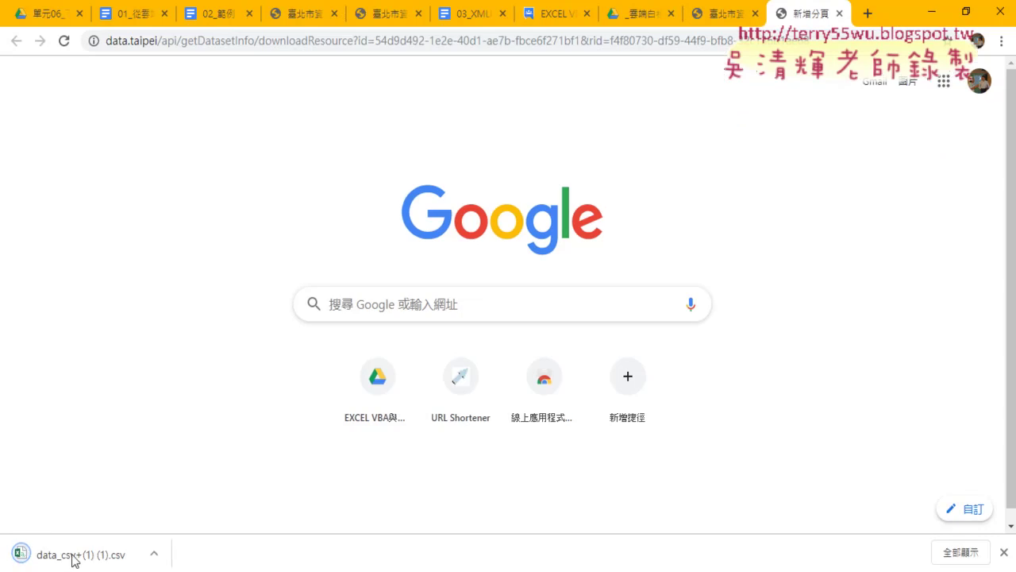
{"action": "left_click", "coordinate": [154, 554]}
{"action": "left_click", "coordinate": [204, 454]}
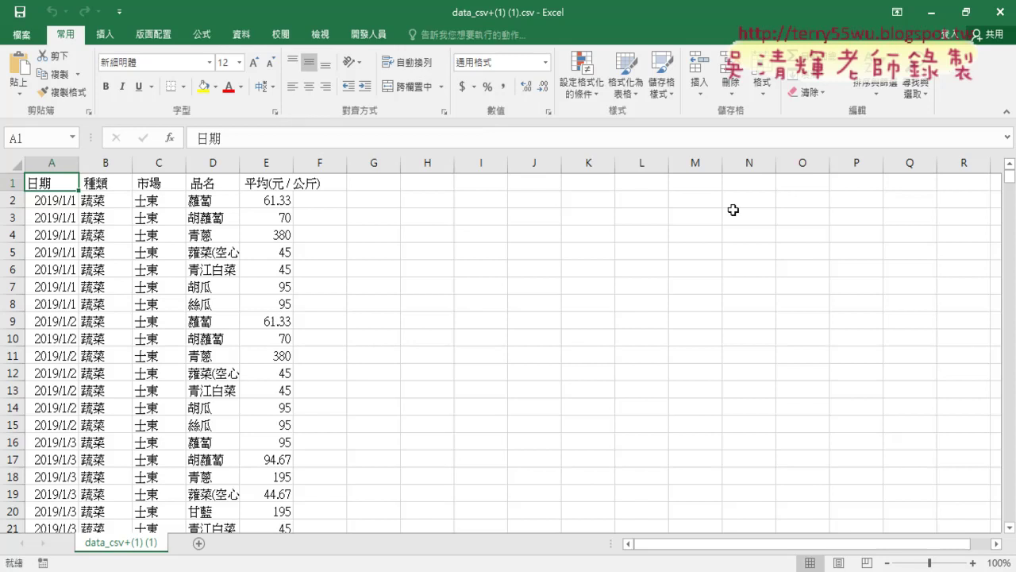
- In 問題05.xlsx, add a new sheet 工作表6 and place it after the CSV sheet
{"action": "left_click", "coordinate": [998, 11]}
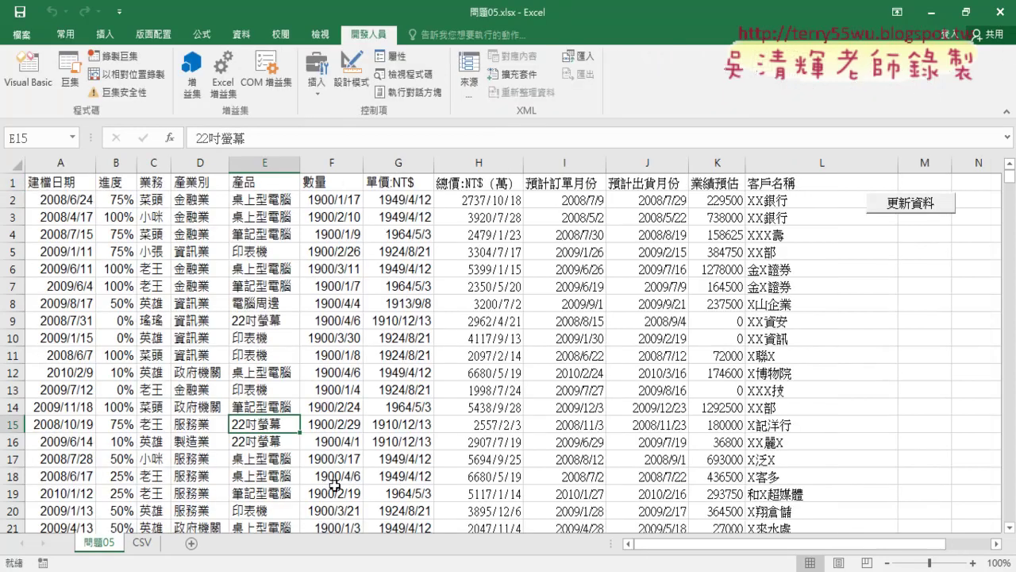
{"action": "left_click", "coordinate": [191, 544]}
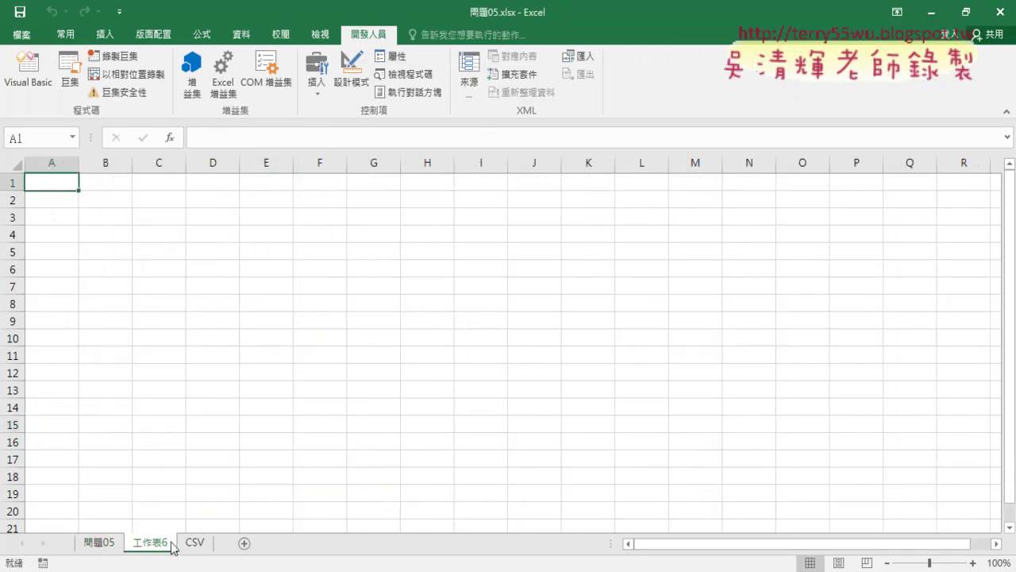
{"action": "left_click_drag", "start_coordinate": [172, 543], "coordinate": [223, 544]}
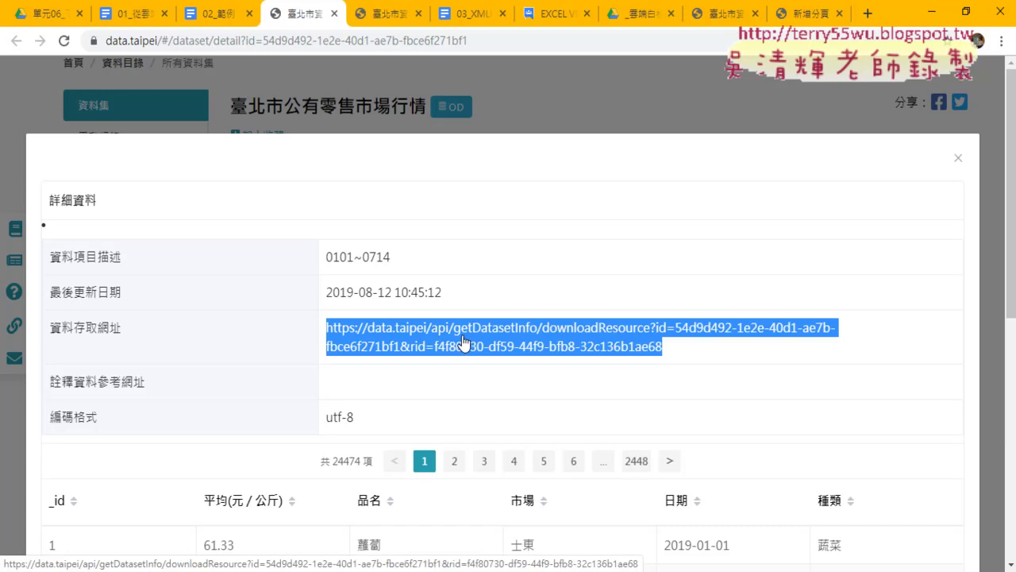
- Scroll down the dataset details and highlight the utf-8 value under 編碼格式
{"action": "scroll", "coordinate": [465, 343], "scroll_direction": "down", "scroll_amount": 2}
{"action": "left_click_drag", "start_coordinate": [355, 259], "coordinate": [325, 268]}
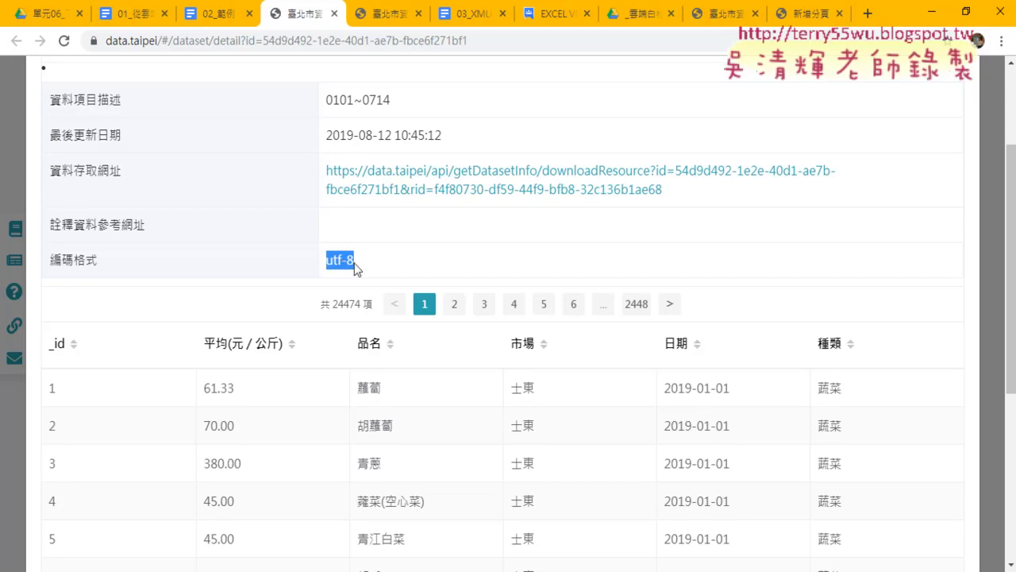
{"action": "left_click_drag", "start_coordinate": [354, 262], "coordinate": [341, 262]}
- Copy the full 資料存取網址 data access URL again
{"action": "left_click_drag", "start_coordinate": [664, 191], "coordinate": [325, 170]}
{"action": "right_click", "coordinate": [395, 176]}
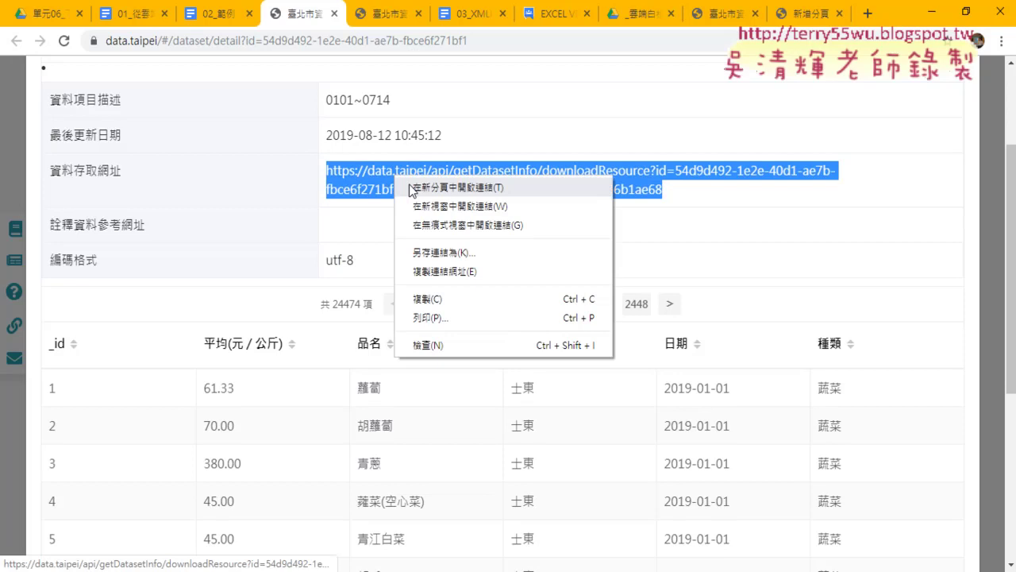
{"action": "left_click", "coordinate": [447, 298]}
- Paste-and-go the copied URL in a new tab to download data_csv+(1) (2).csv, then show it in its folder
{"action": "left_click", "coordinate": [868, 13]}
{"action": "right_click", "coordinate": [681, 41]}
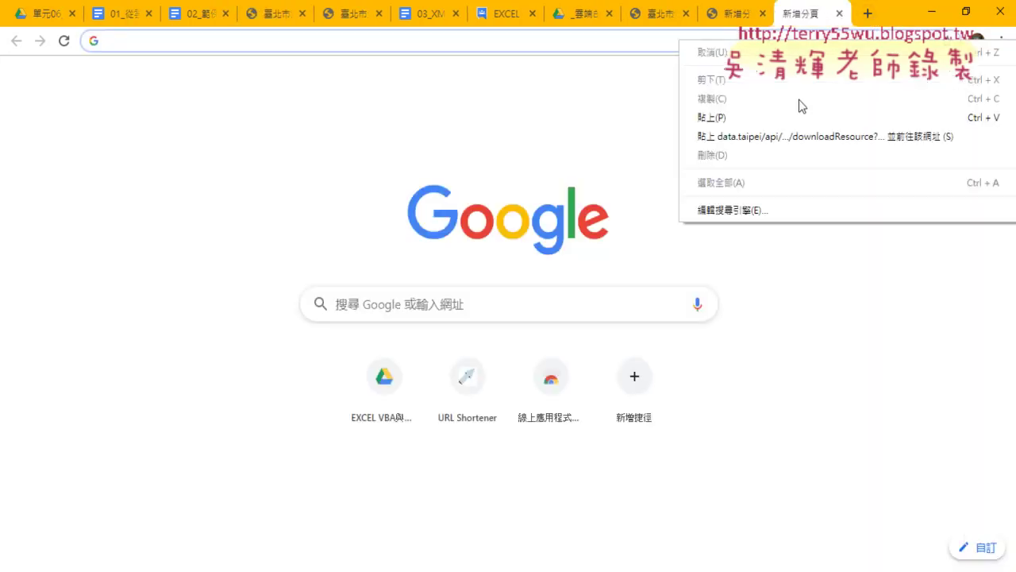
{"action": "left_click", "coordinate": [799, 134]}
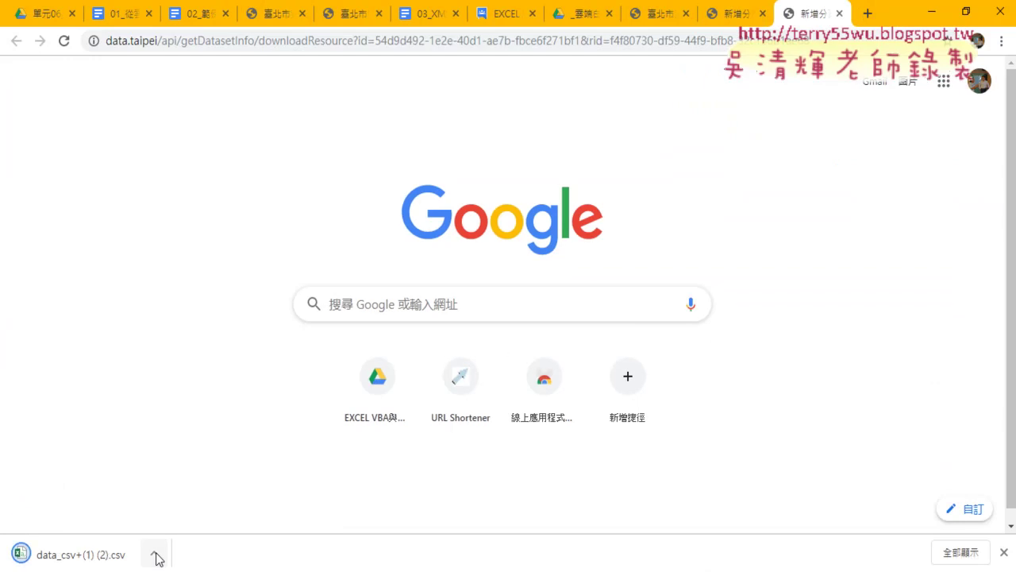
{"action": "left_click", "coordinate": [155, 556]}
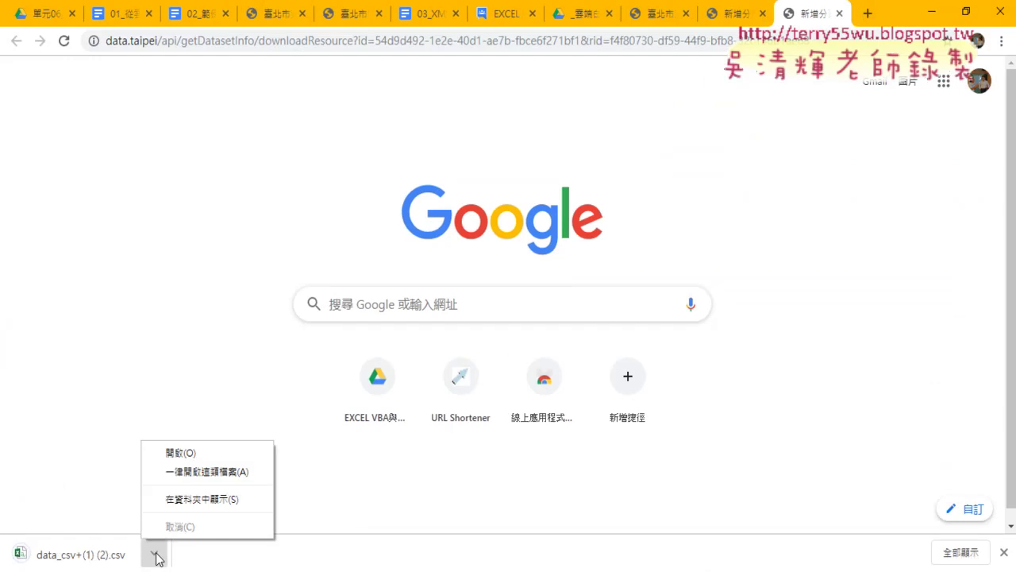
{"action": "left_click", "coordinate": [210, 509]}
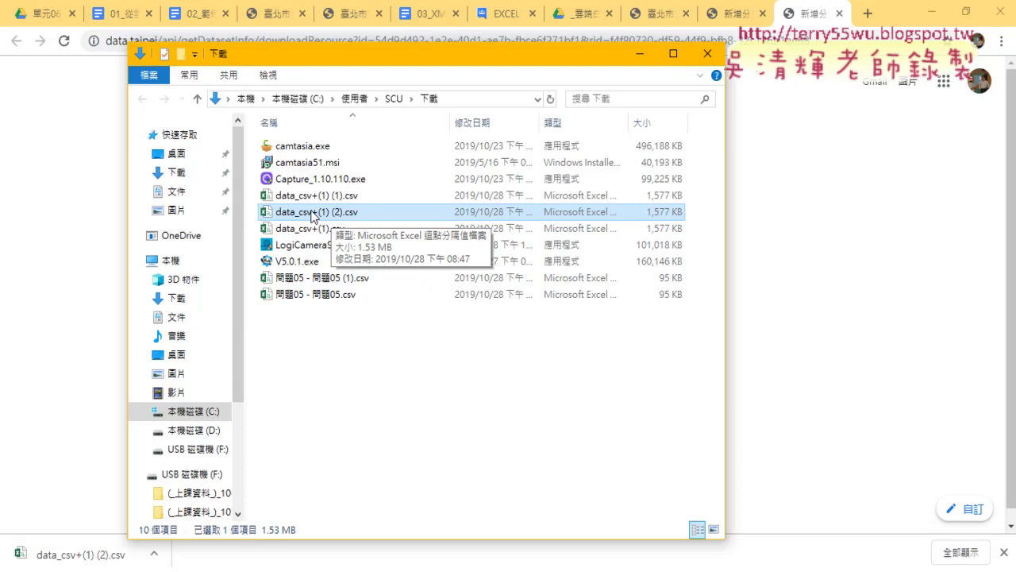
- Open data_csv+(1) (2).csv in Notepad via 開啟檔案 > 記事本, reopening it once, and move Notepad up-right
{"action": "right_click", "coordinate": [313, 216]}
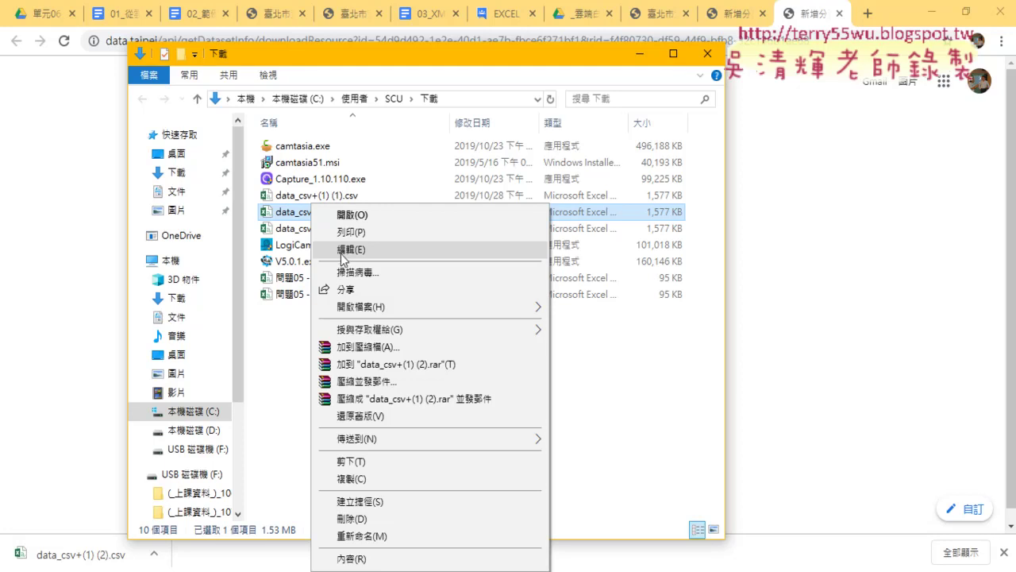
{"action": "mouse_move", "coordinate": [372, 306]}
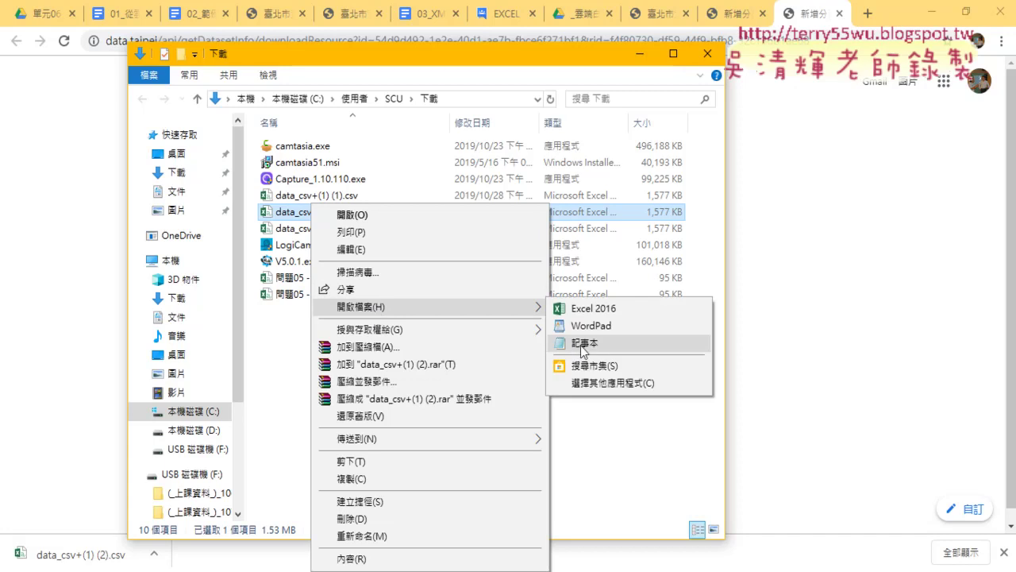
{"action": "left_click", "coordinate": [458, 249]}
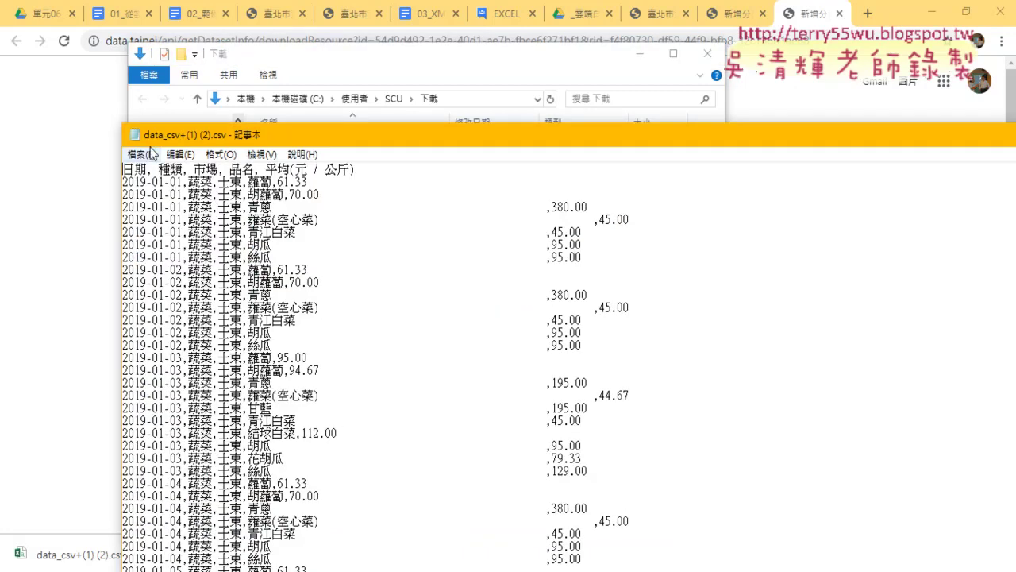
{"action": "double_click", "coordinate": [133, 136]}
{"action": "right_click", "coordinate": [308, 208]}
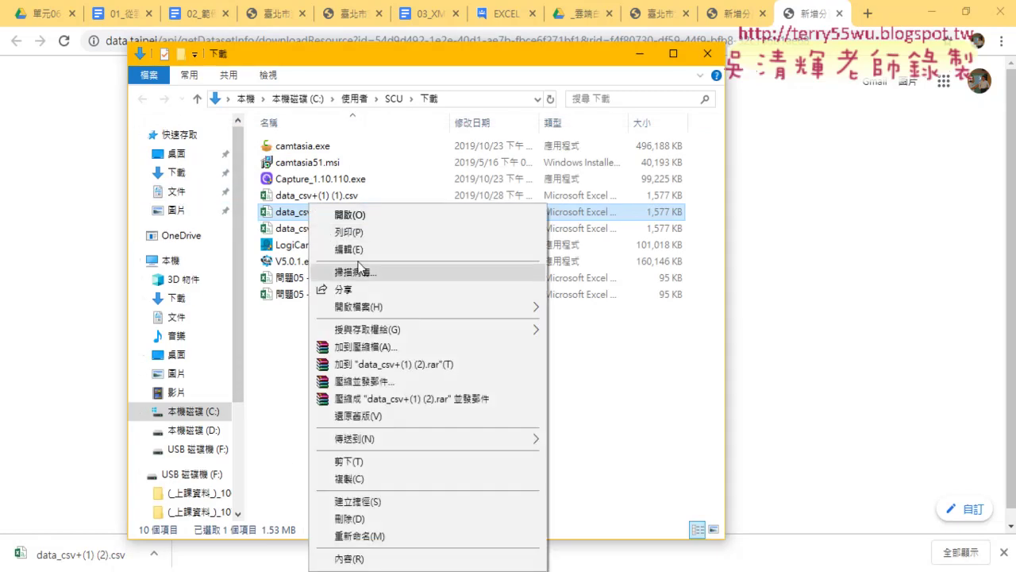
{"action": "mouse_move", "coordinate": [370, 307]}
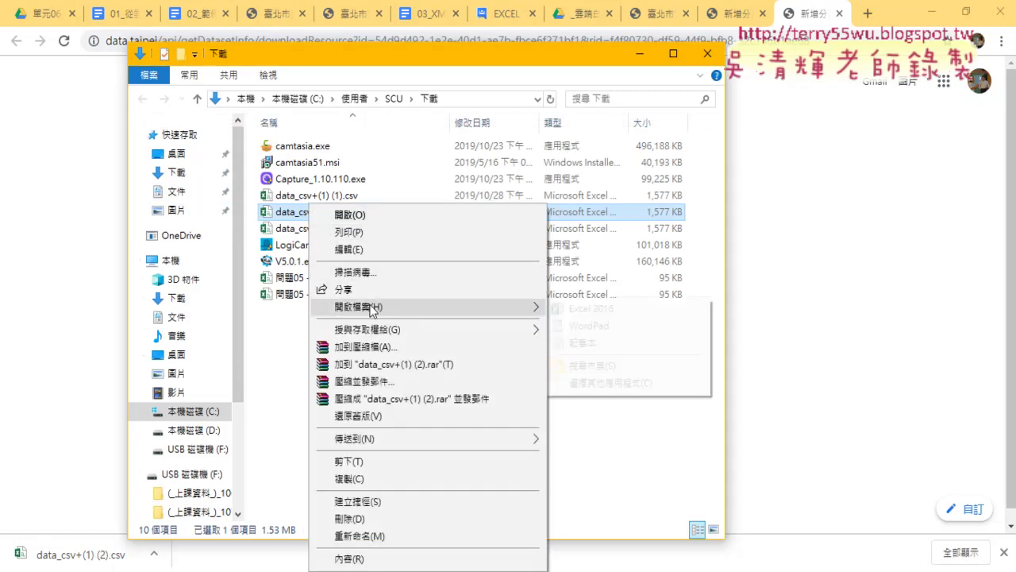
{"action": "left_click", "coordinate": [620, 342]}
{"action": "left_click_drag", "start_coordinate": [407, 51], "coordinate": [522, 13]}
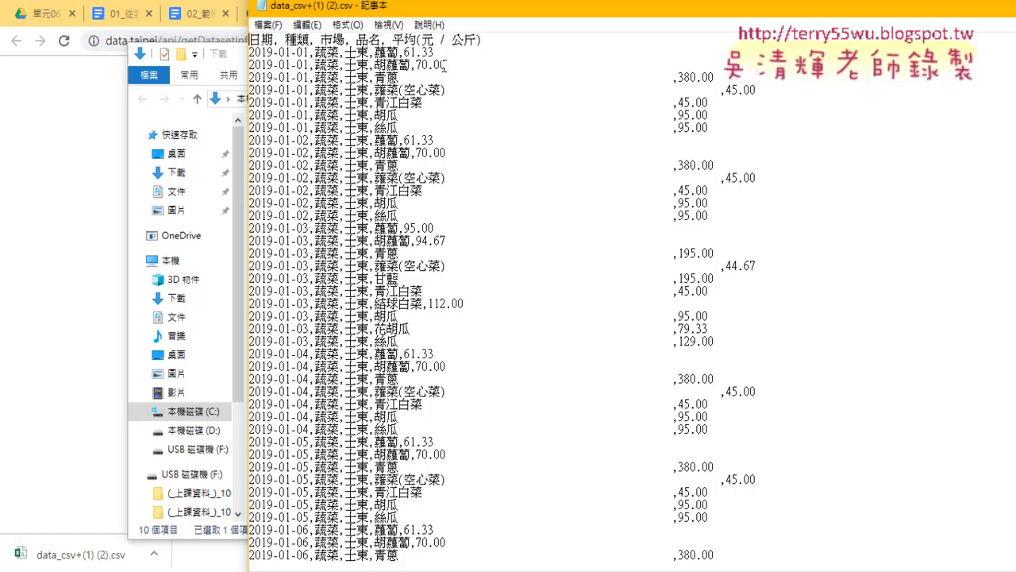
- Highlight the spaces between header fields and the blank padding before 380.00 on the 青蔥 line
{"action": "left_click", "coordinate": [280, 40]}
{"action": "left_click_drag", "start_coordinate": [314, 40], "coordinate": [310, 52]}
{"action": "left_click", "coordinate": [449, 63]}
{"action": "left_click_drag", "start_coordinate": [407, 74], "coordinate": [672, 75]}
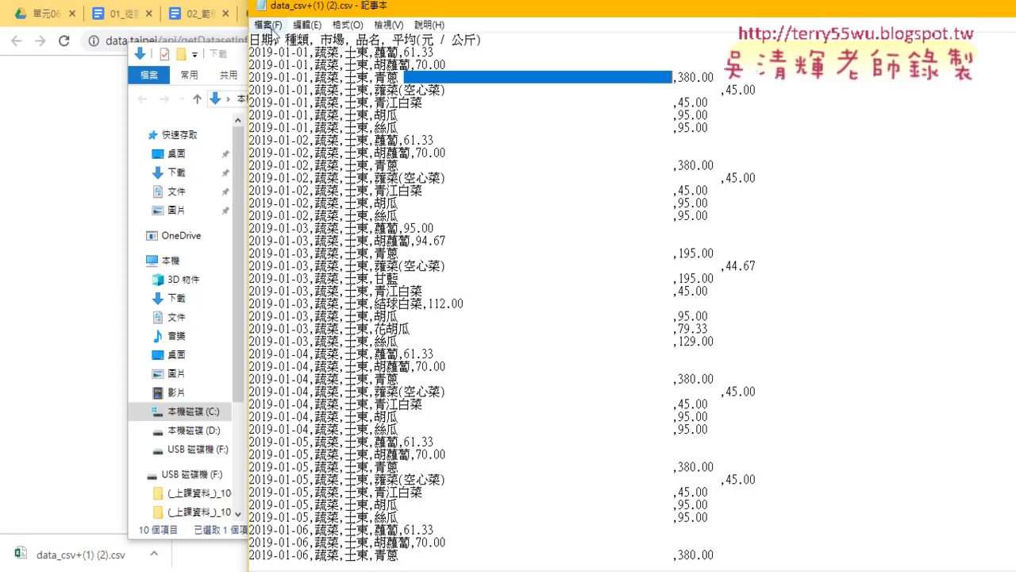
{"action": "left_click", "coordinate": [270, 25]}
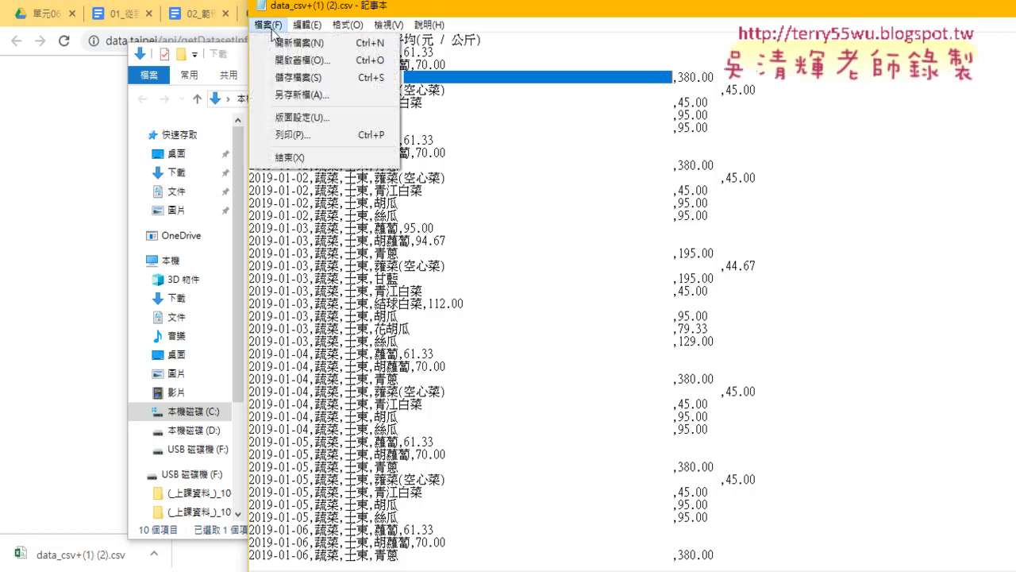
- Open Save As and mark the ANSI encoding setting with annotations
{"action": "left_click", "coordinate": [288, 96]}
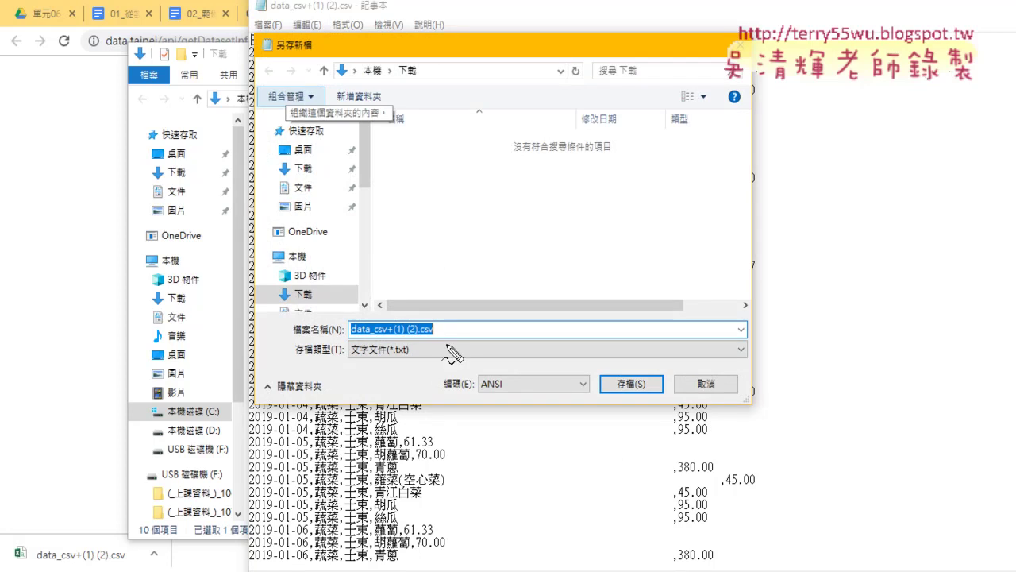
{"action": "left_click_drag", "start_coordinate": [505, 402], "coordinate": [558, 379]}
{"action": "left_click_drag", "start_coordinate": [570, 250], "coordinate": [509, 366]}
{"action": "left_click_drag", "start_coordinate": [507, 318], "coordinate": [550, 334]}
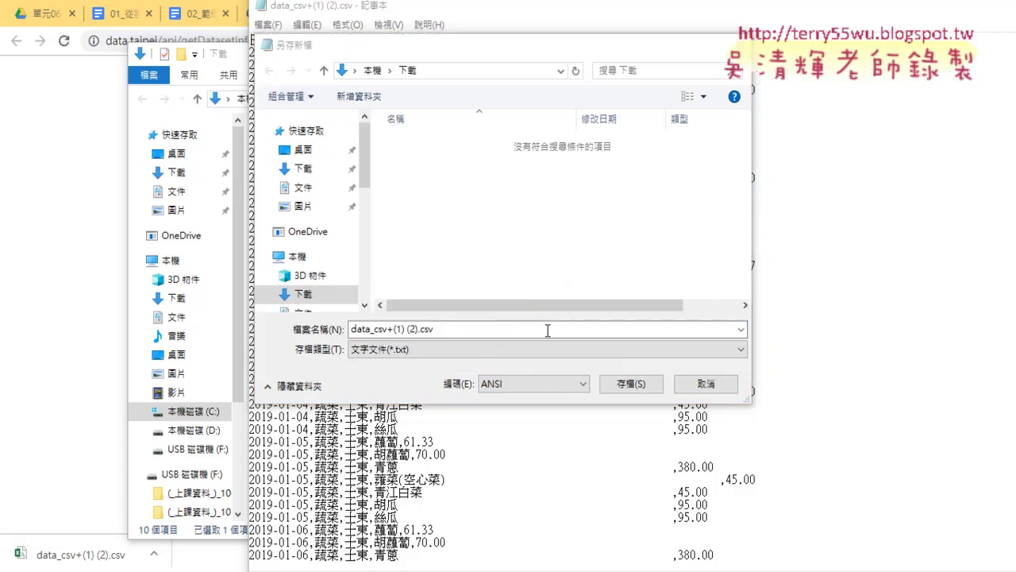
- Expand the encoding list to compare ANSI with UTF-8, then close it leaving ANSI
{"action": "left_click", "coordinate": [540, 386]}
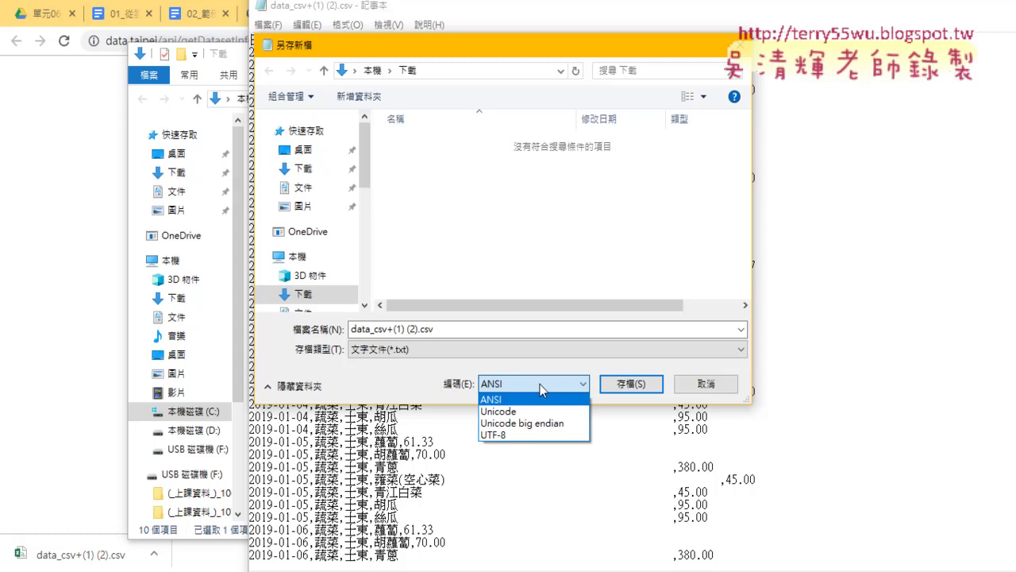
{"action": "left_click_drag", "start_coordinate": [535, 395], "coordinate": [546, 391]}
{"action": "left_click_drag", "start_coordinate": [509, 430], "coordinate": [506, 441]}
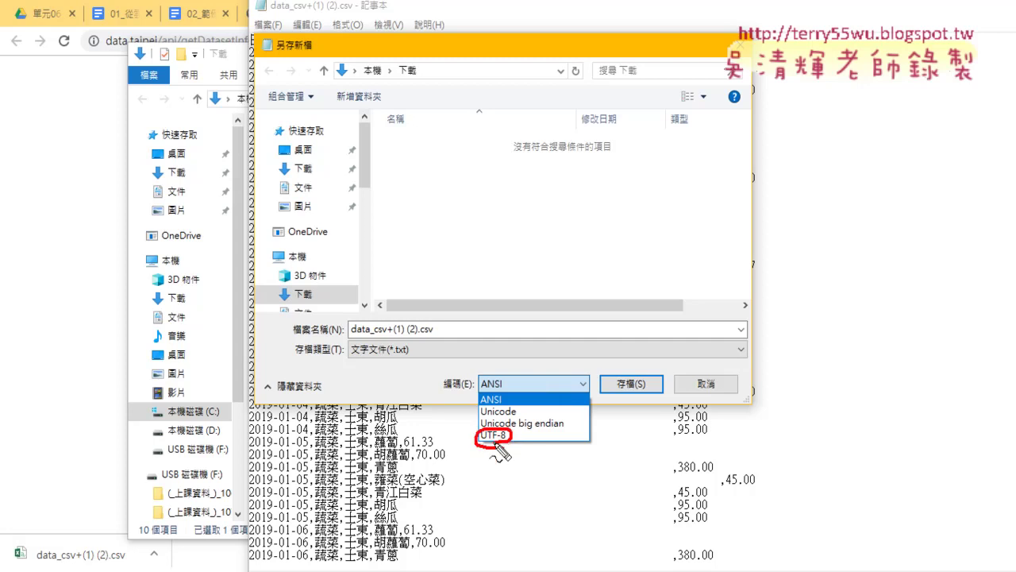
{"action": "left_click_drag", "start_coordinate": [513, 394], "coordinate": [508, 392]}
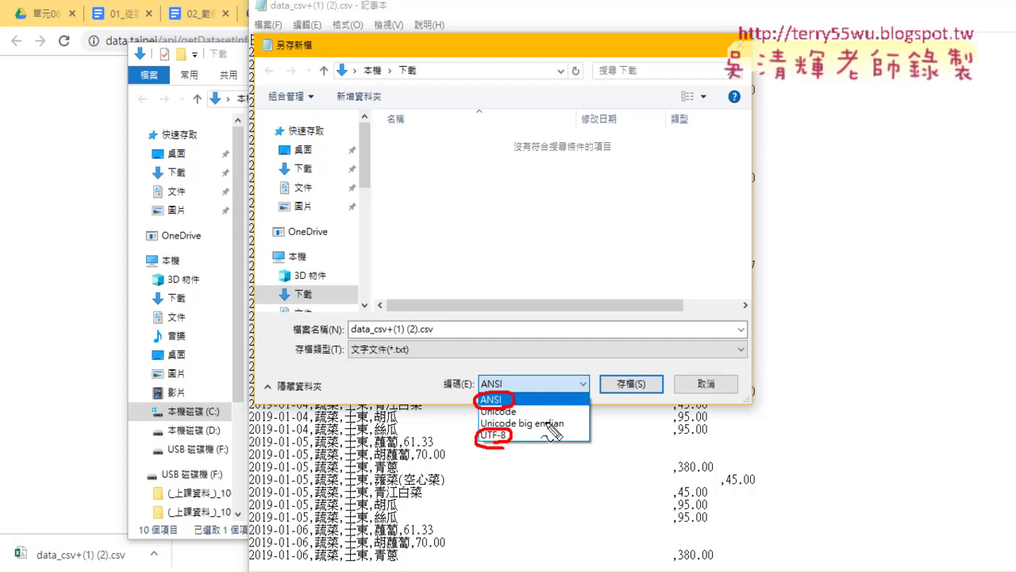
{"action": "key", "text": "Escape"}
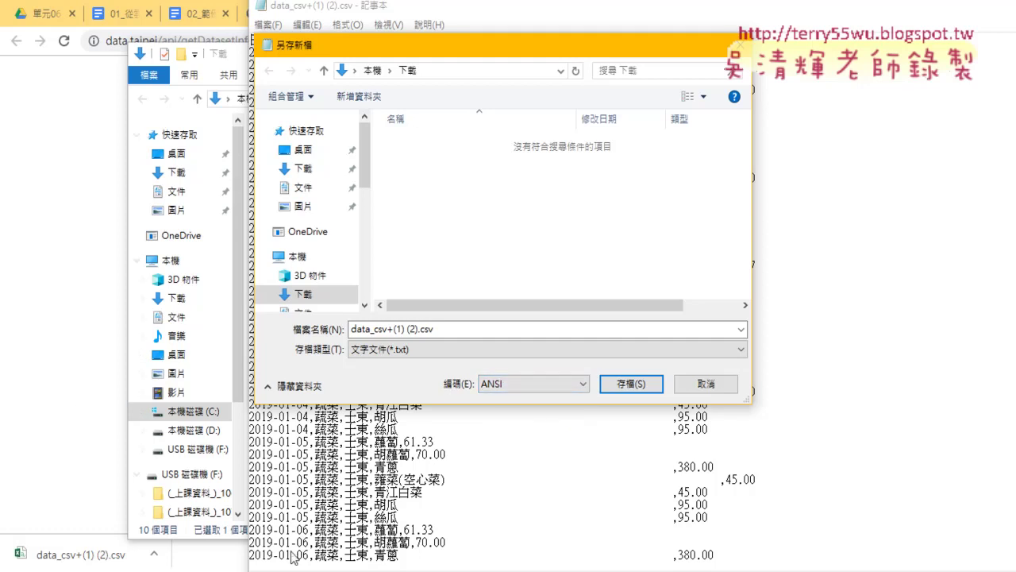
{"action": "left_click", "coordinate": [311, 571]}
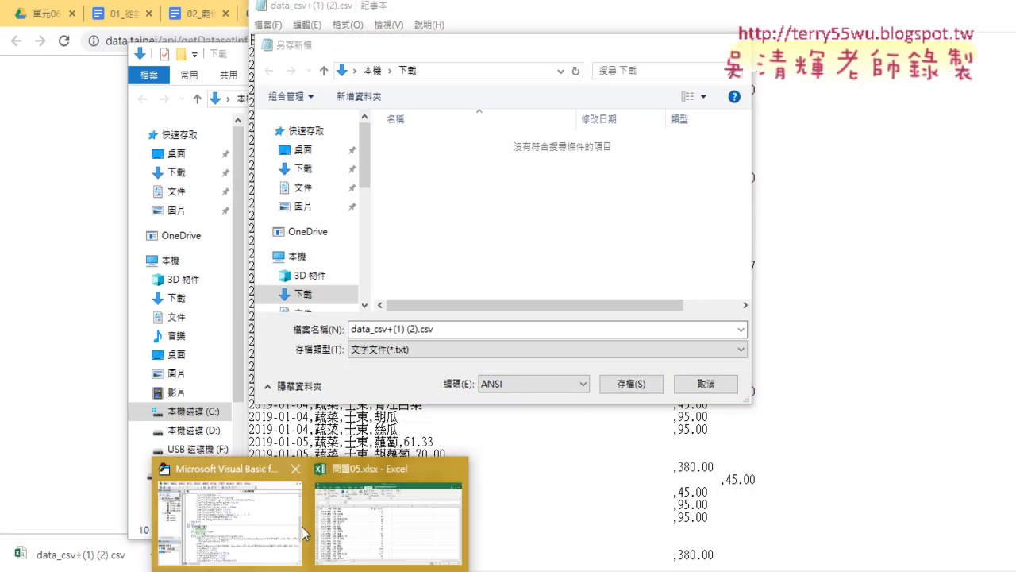
- Switch to Excel and look at the CSV and 北市市場行情 sheets
{"action": "left_click", "coordinate": [361, 504]}
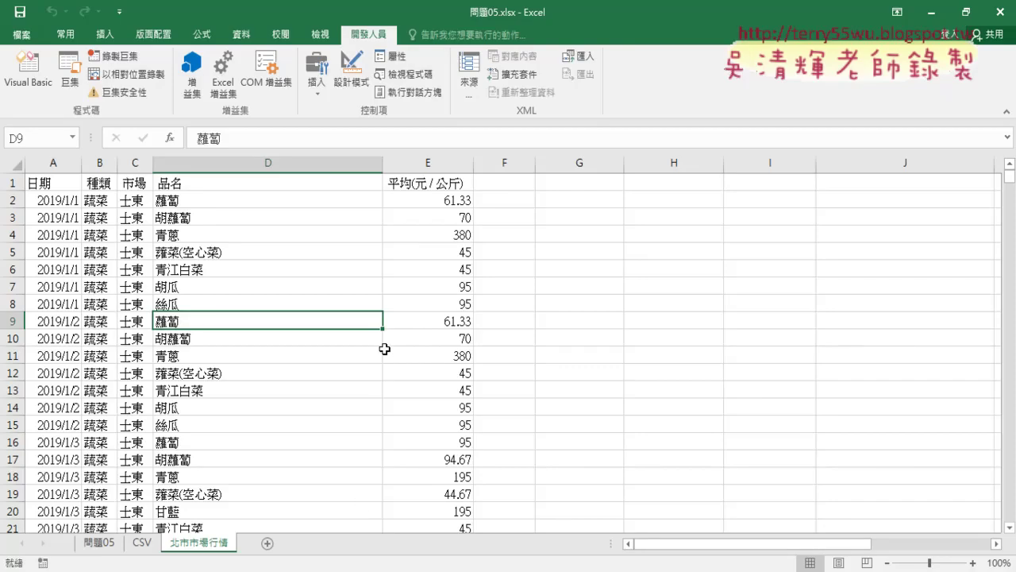
{"action": "left_click", "coordinate": [143, 543]}
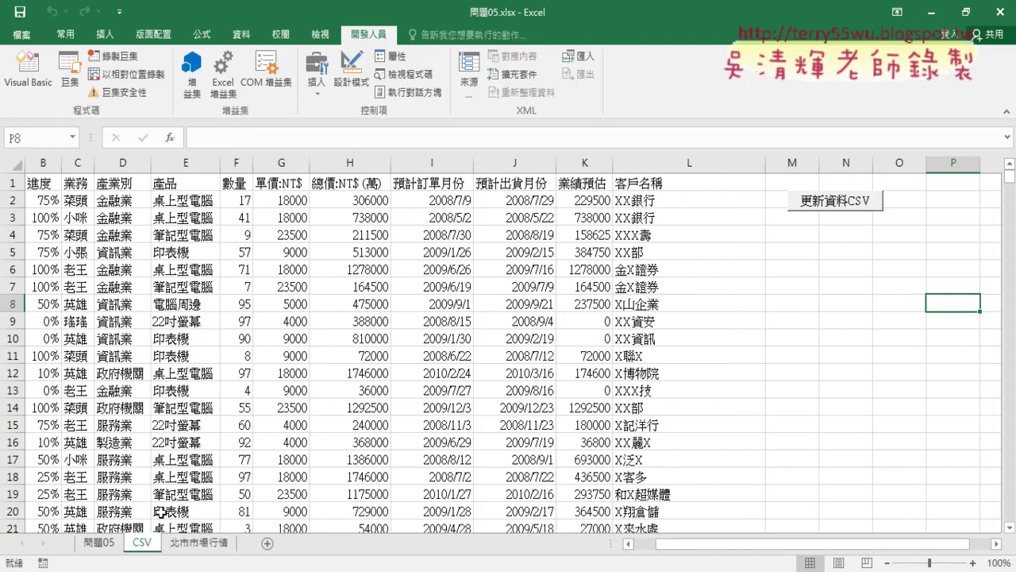
{"action": "left_click", "coordinate": [193, 546]}
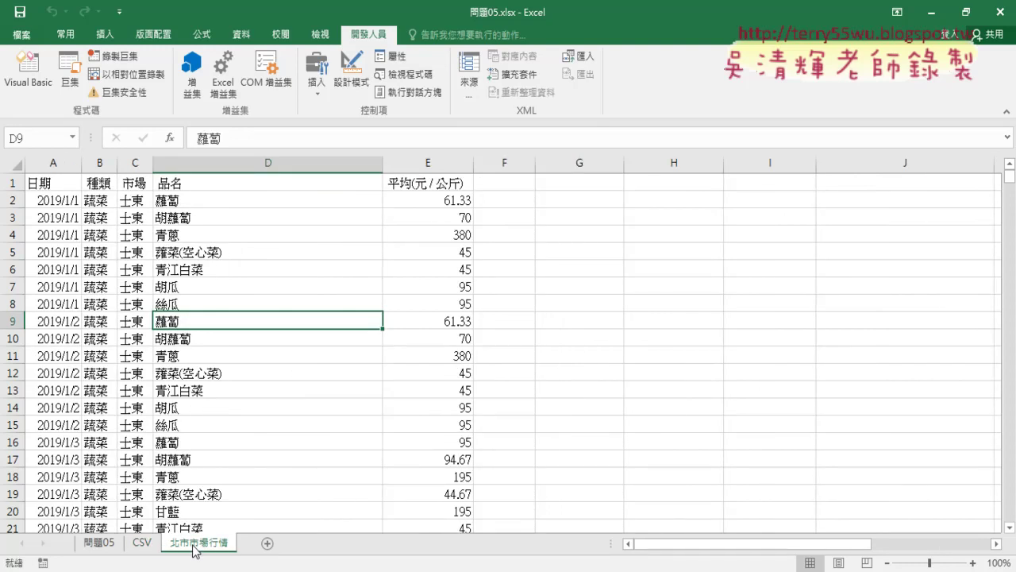
- In the VBA editor, step the 北市市場行情 macro with F8 to the clear-contents line
{"action": "left_click", "coordinate": [34, 95]}
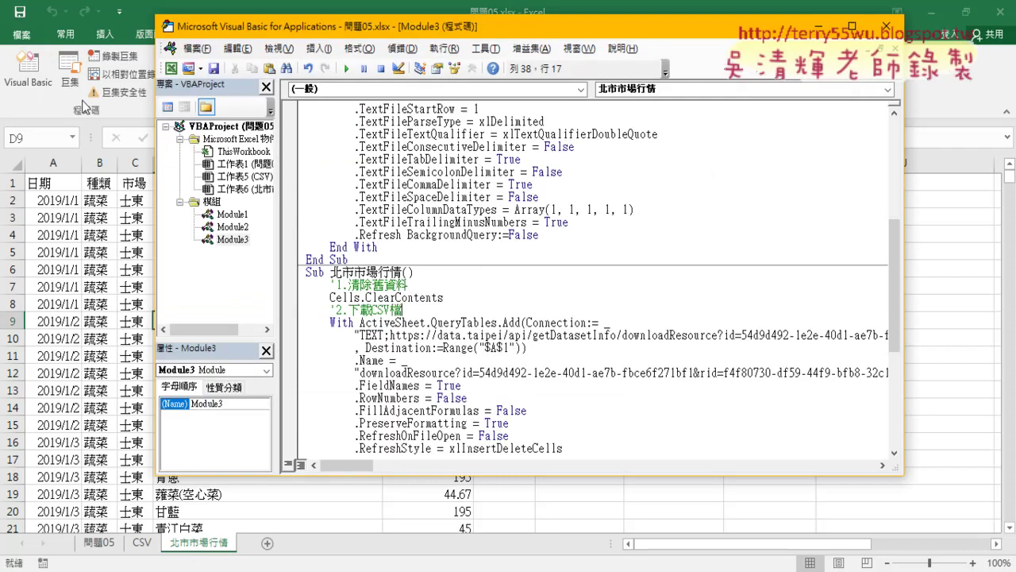
{"action": "scroll", "coordinate": [608, 308], "scroll_direction": "down", "scroll_amount": 2}
{"action": "left_click", "coordinate": [511, 299]}
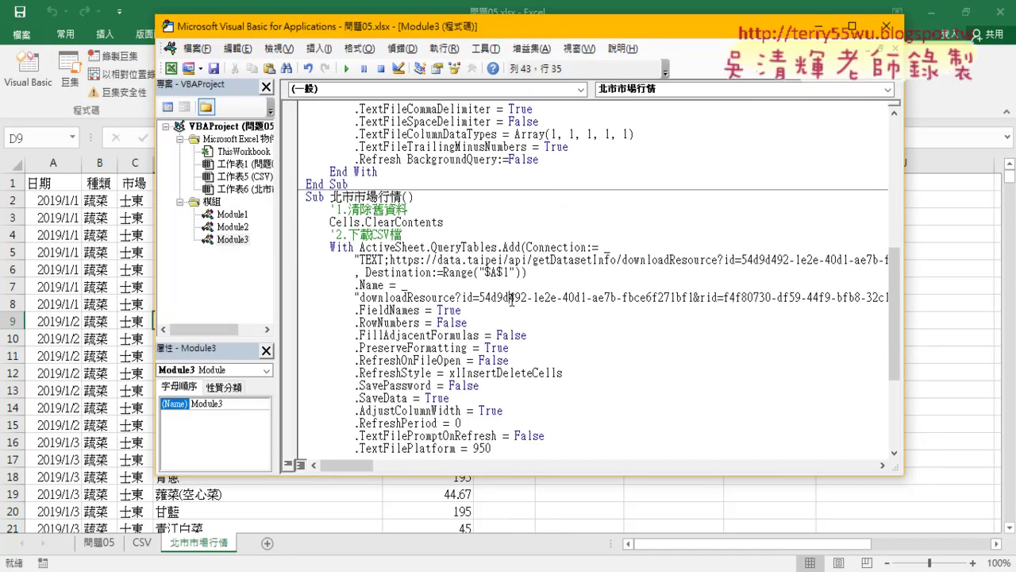
{"action": "key", "text": "F8"}
{"action": "key", "text": "F8"}
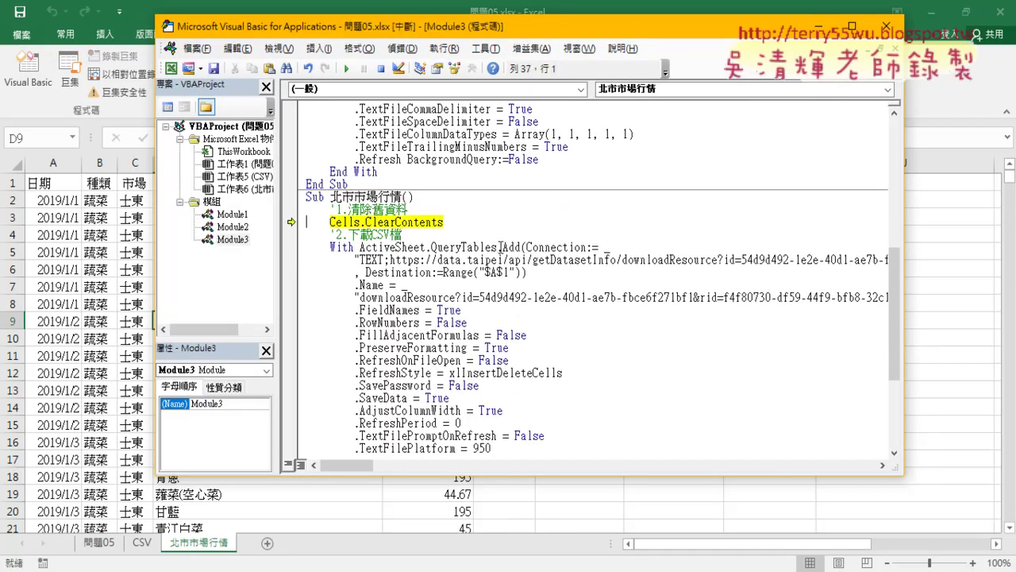
{"action": "key", "text": "F8"}
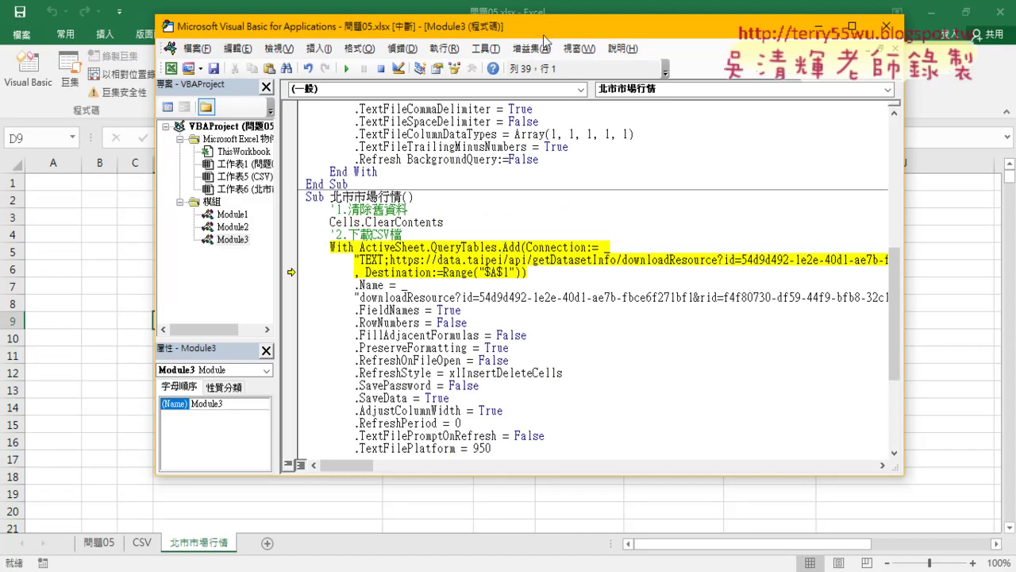
{"action": "left_click_drag", "start_coordinate": [545, 40], "coordinate": [469, 42]}
{"action": "left_click_drag", "start_coordinate": [827, 277], "coordinate": [947, 279]}
{"action": "left_click_drag", "start_coordinate": [314, 261], "coordinate": [778, 264]}
{"action": "left_click_drag", "start_coordinate": [318, 467], "coordinate": [281, 468]}
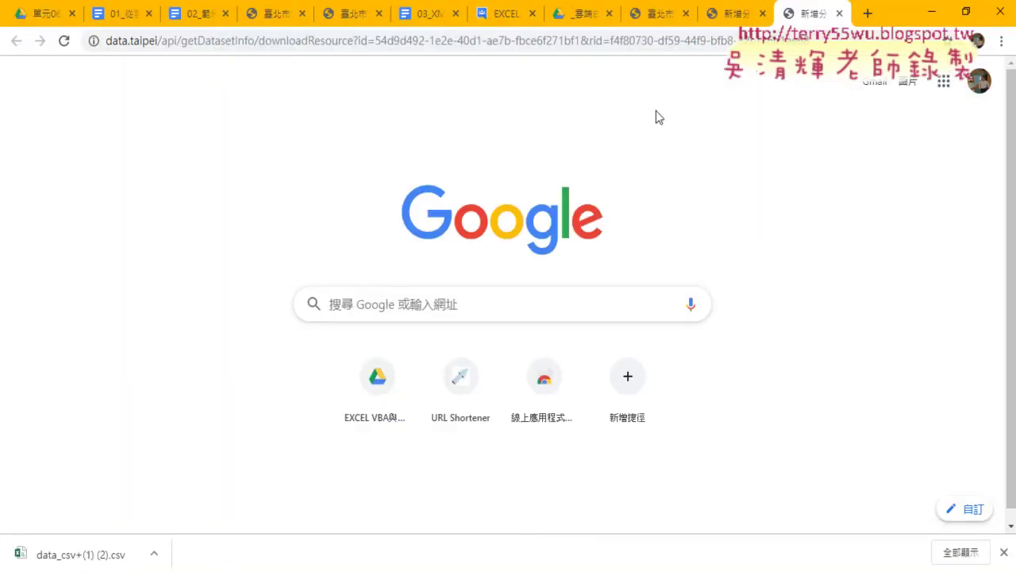
- Close the blank Chrome tab and switch to the Taipei market dataset page
{"action": "left_click", "coordinate": [762, 14]}
{"action": "left_click", "coordinate": [656, 16]}
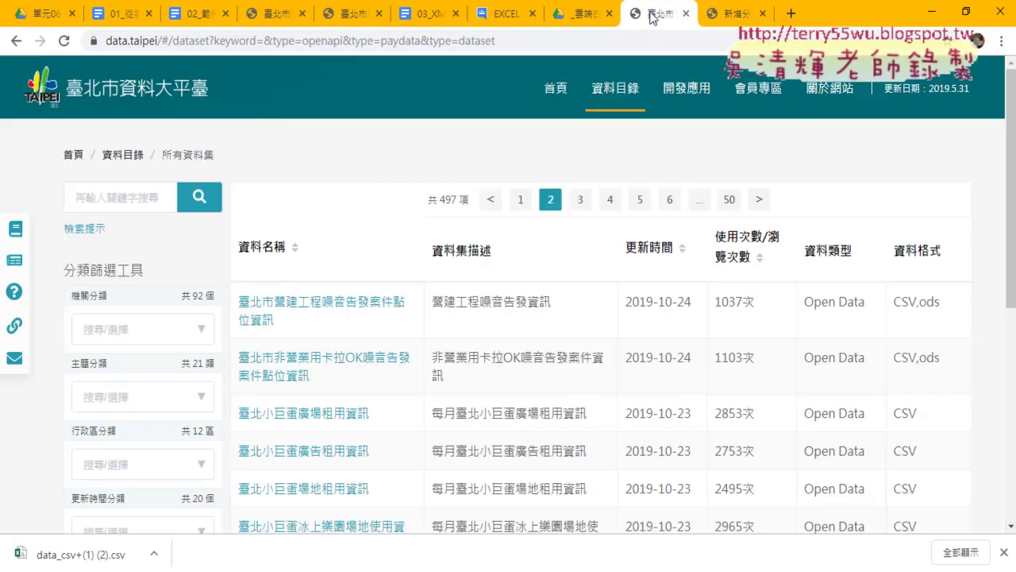
{"action": "left_click", "coordinate": [732, 15]}
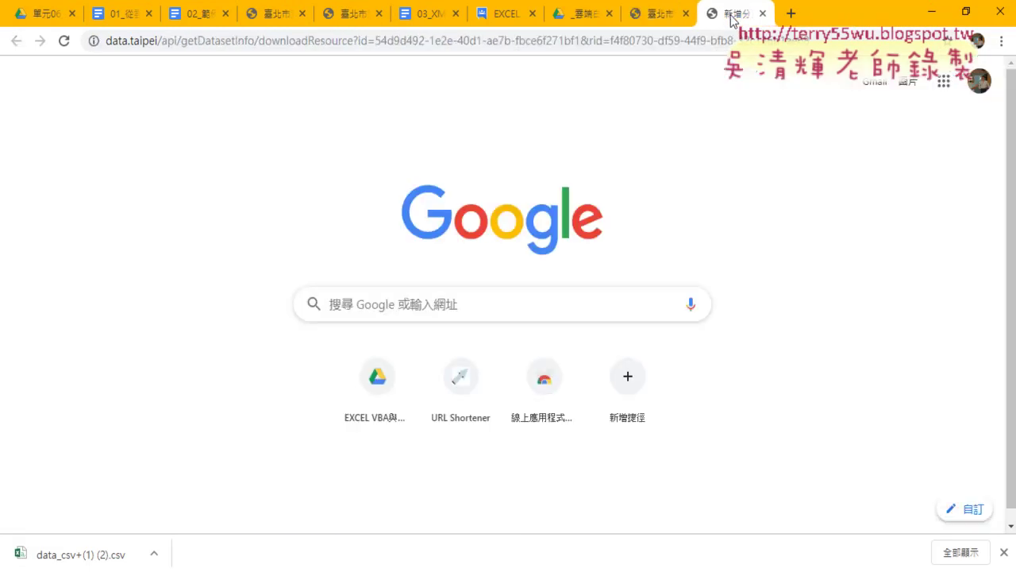
{"action": "left_click", "coordinate": [276, 7]}
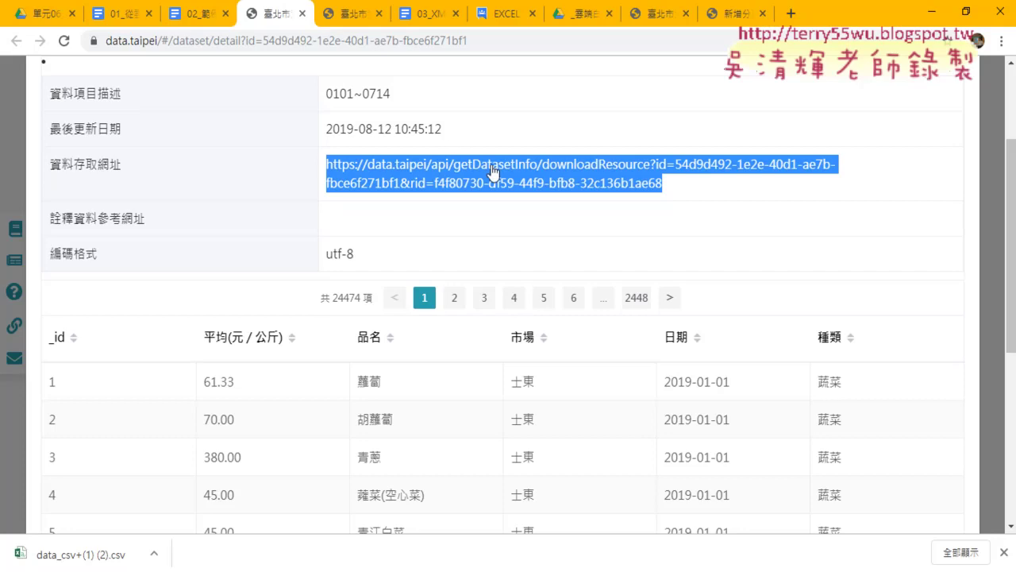
- Reopen the dataset preview, select its download URL and utf-8 encoding, then minimize Chrome
{"action": "scroll", "coordinate": [555, 214], "scroll_direction": "up", "scroll_amount": 2}
{"action": "left_click", "coordinate": [957, 151]}
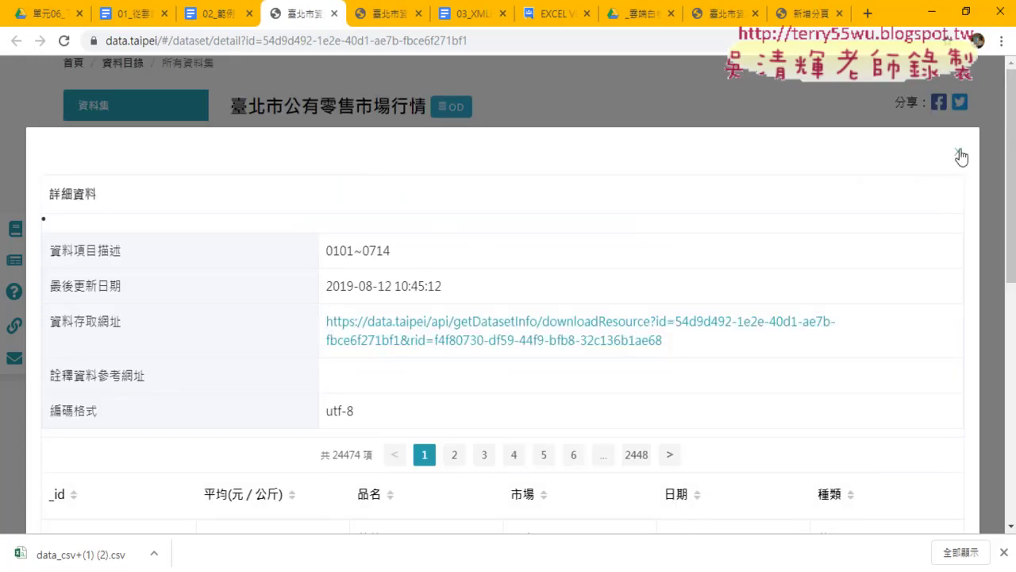
{"action": "left_click", "coordinate": [951, 210]}
{"action": "mouse_move", "coordinate": [665, 340]}
{"action": "left_mouse_down"}
{"action": "mouse_move", "coordinate": [326, 343]}
{"action": "mouse_move", "coordinate": [325, 321]}
{"action": "left_mouse_up"}
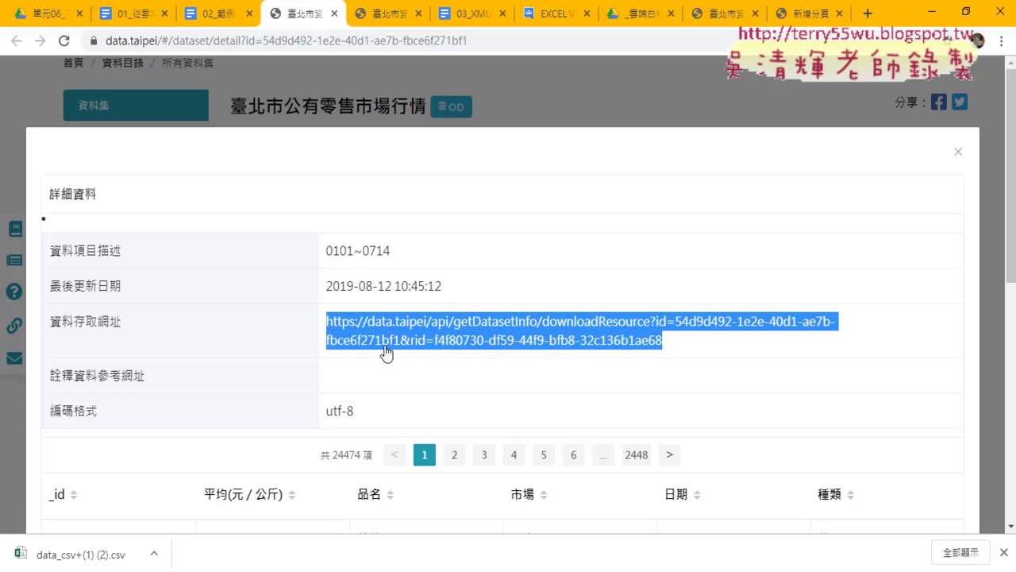
{"action": "left_click_drag", "start_coordinate": [366, 408], "coordinate": [327, 412]}
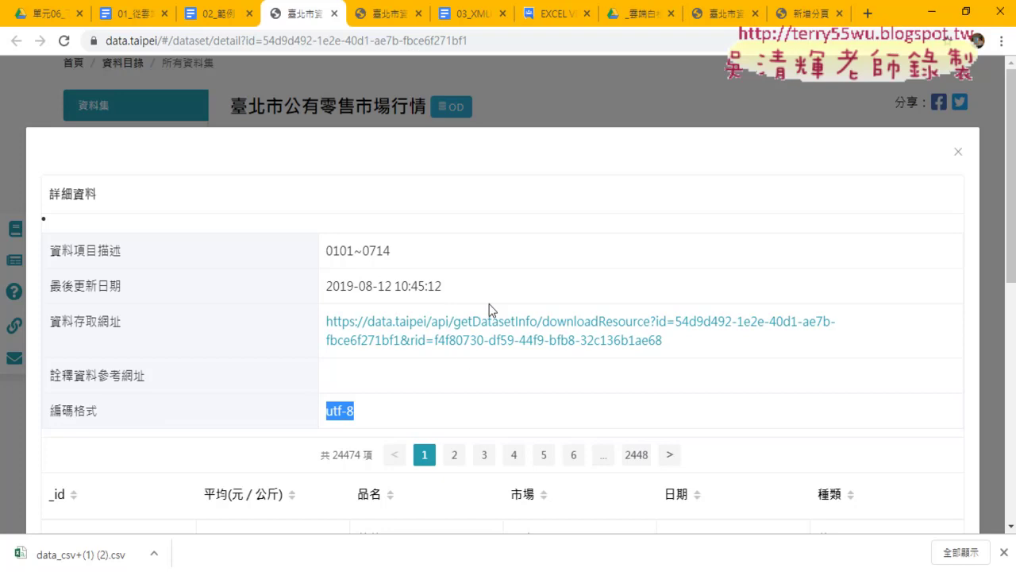
{"action": "left_click", "coordinate": [933, 16]}
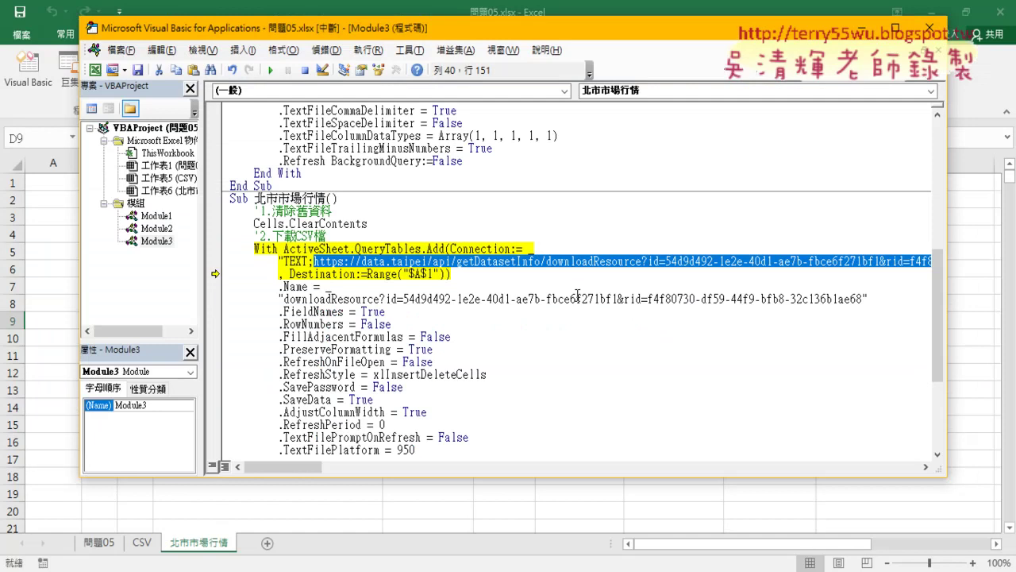
{"action": "scroll", "coordinate": [577, 295], "scroll_direction": "down", "scroll_amount": 1}
{"action": "scroll", "coordinate": [578, 295], "scroll_direction": "down", "scroll_amount": 1}
{"action": "scroll", "coordinate": [577, 296], "scroll_direction": "down", "scroll_amount": 1}
{"action": "scroll", "coordinate": [577, 296], "scroll_direction": "down", "scroll_amount": 1}
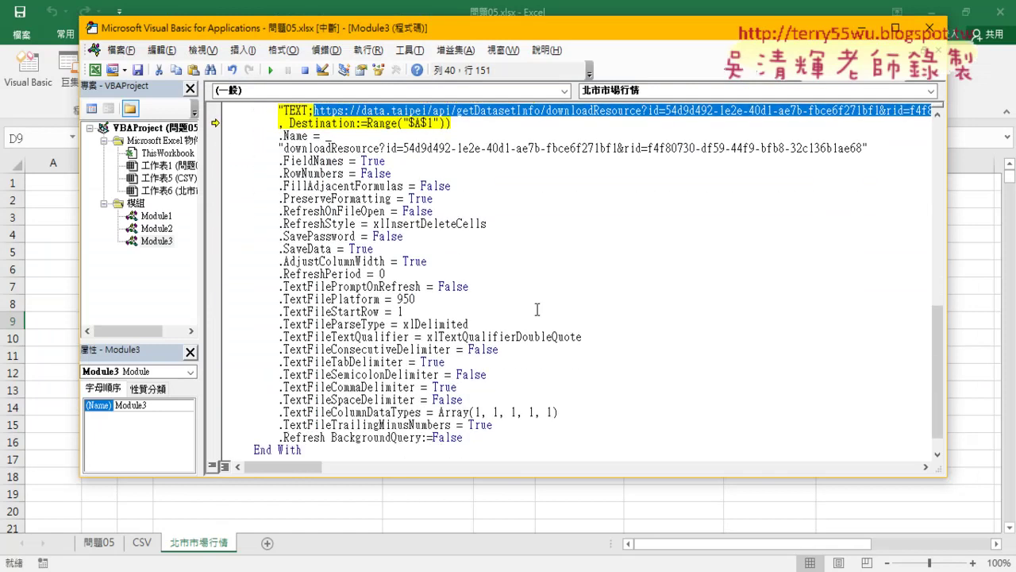
{"action": "left_click_drag", "start_coordinate": [282, 301], "coordinate": [382, 299]}
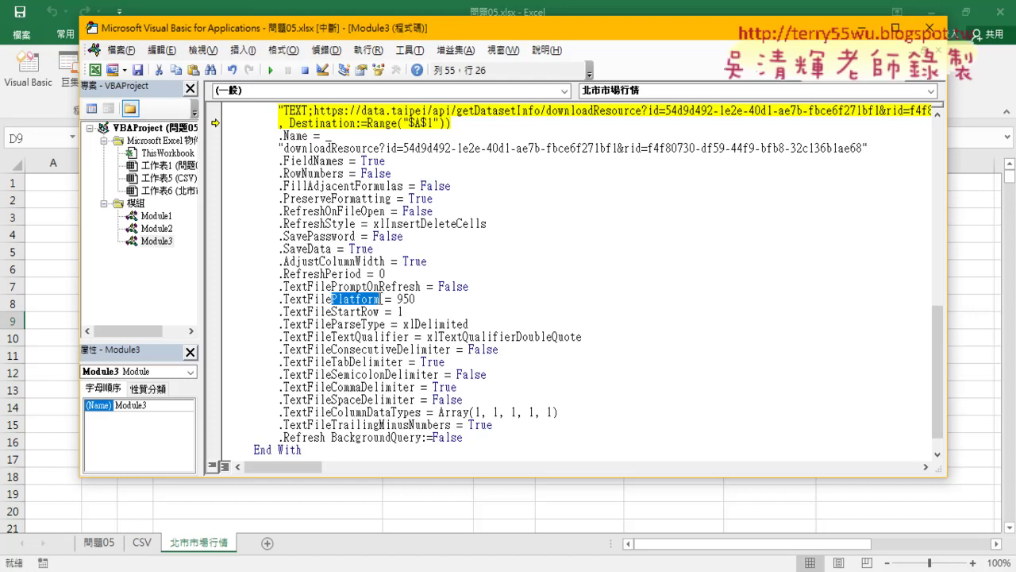
{"action": "scroll", "coordinate": [382, 299], "scroll_direction": "up", "scroll_amount": 2}
{"action": "scroll", "coordinate": [382, 299], "scroll_direction": "up", "scroll_amount": 2}
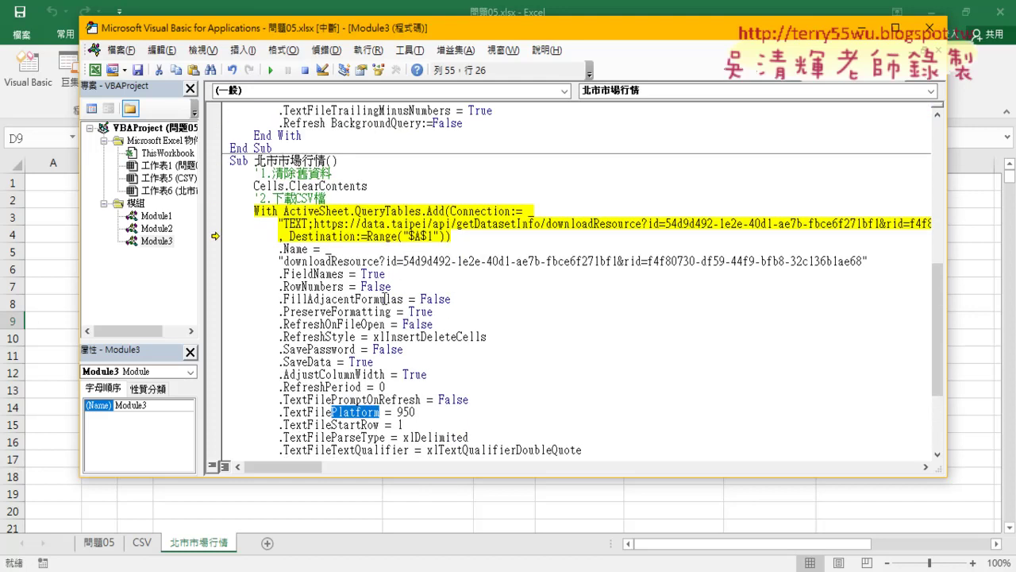
{"action": "scroll", "coordinate": [382, 299], "scroll_direction": "up", "scroll_amount": 2}
{"action": "scroll", "coordinate": [384, 297], "scroll_direction": "up", "scroll_amount": 1}
{"action": "scroll", "coordinate": [385, 298], "scroll_direction": "up", "scroll_amount": 1}
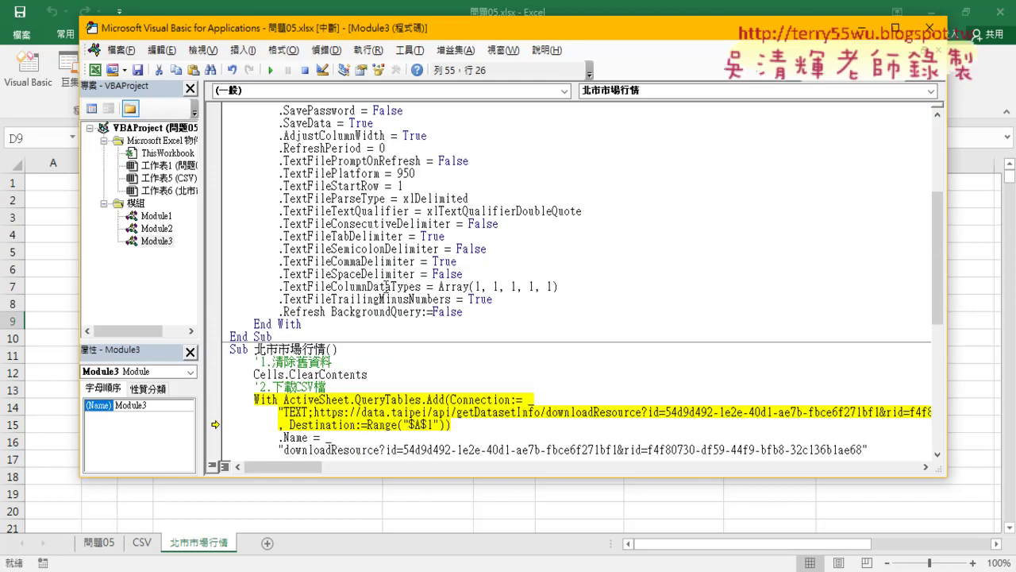
{"action": "scroll", "coordinate": [386, 287], "scroll_direction": "up", "scroll_amount": 1}
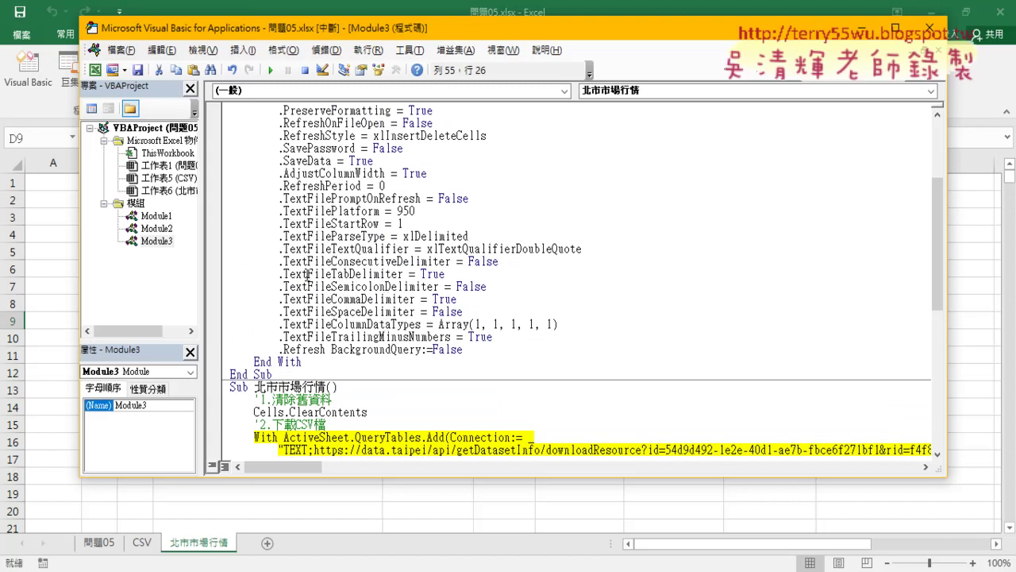
{"action": "double_click", "coordinate": [162, 229]}
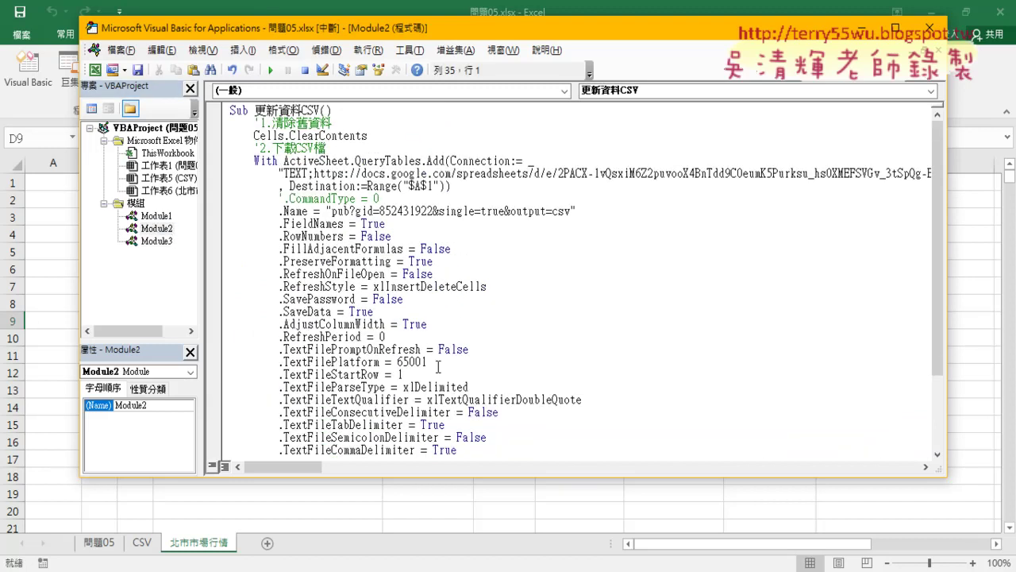
{"action": "left_click_drag", "start_coordinate": [429, 362], "coordinate": [397, 362]}
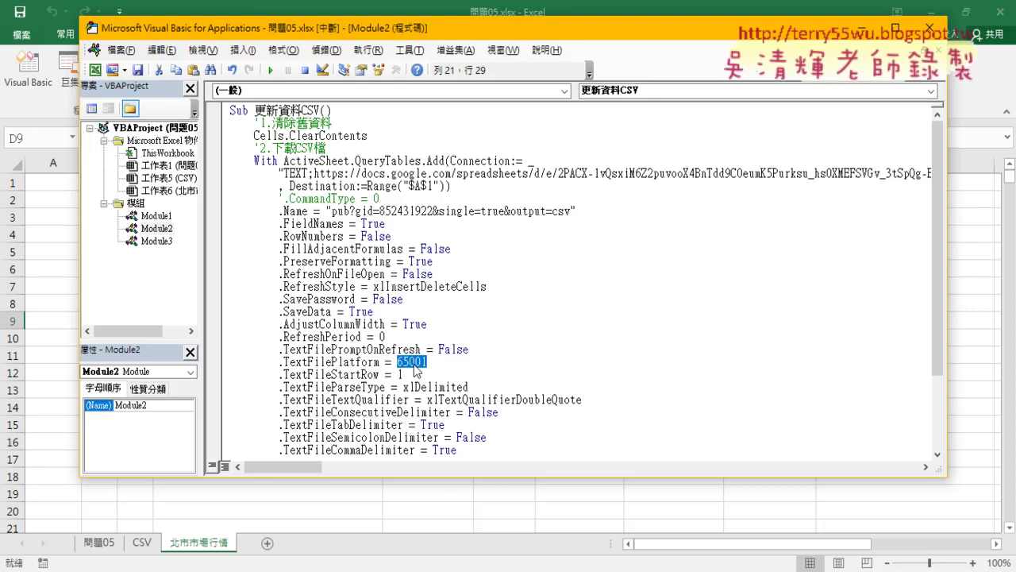
{"action": "double_click", "coordinate": [157, 241]}
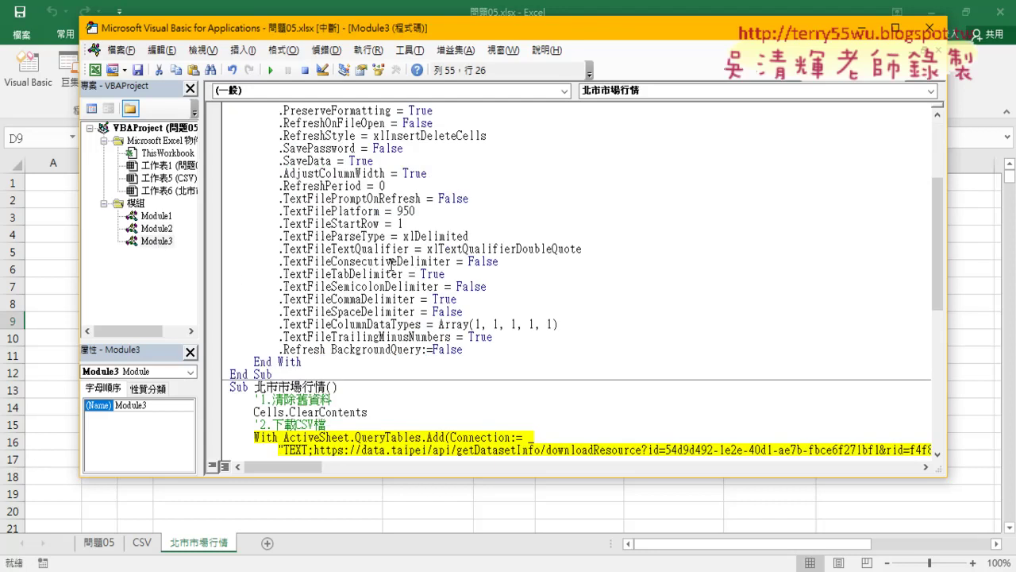
{"action": "scroll", "coordinate": [447, 337], "scroll_direction": "down", "scroll_amount": 7}
{"action": "scroll", "coordinate": [446, 337], "scroll_direction": "down", "scroll_amount": 2}
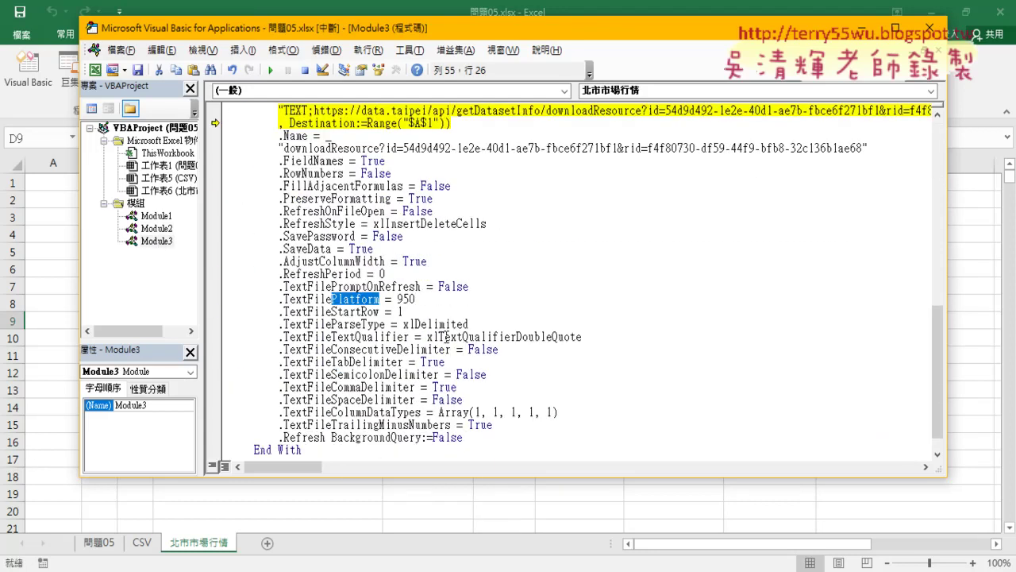
{"action": "double_click", "coordinate": [405, 300]}
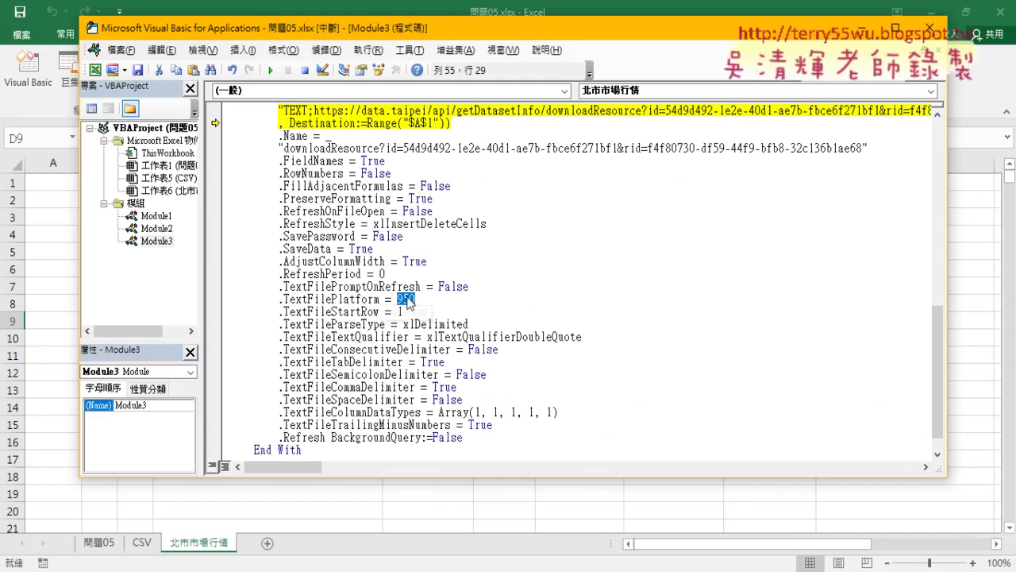
{"action": "scroll", "coordinate": [476, 326], "scroll_direction": "down", "scroll_amount": 1}
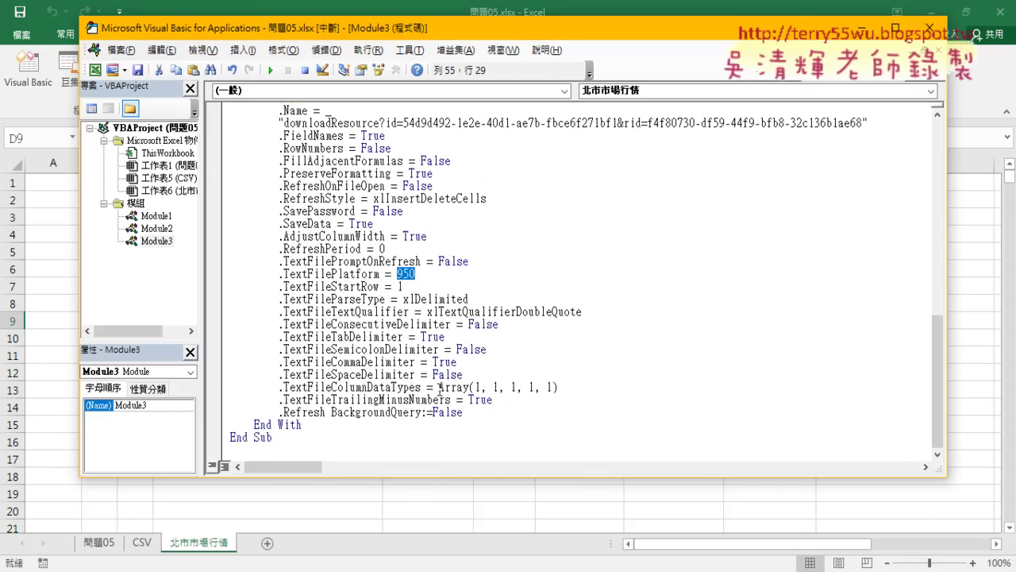
{"action": "left_click_drag", "start_coordinate": [439, 387], "coordinate": [579, 393]}
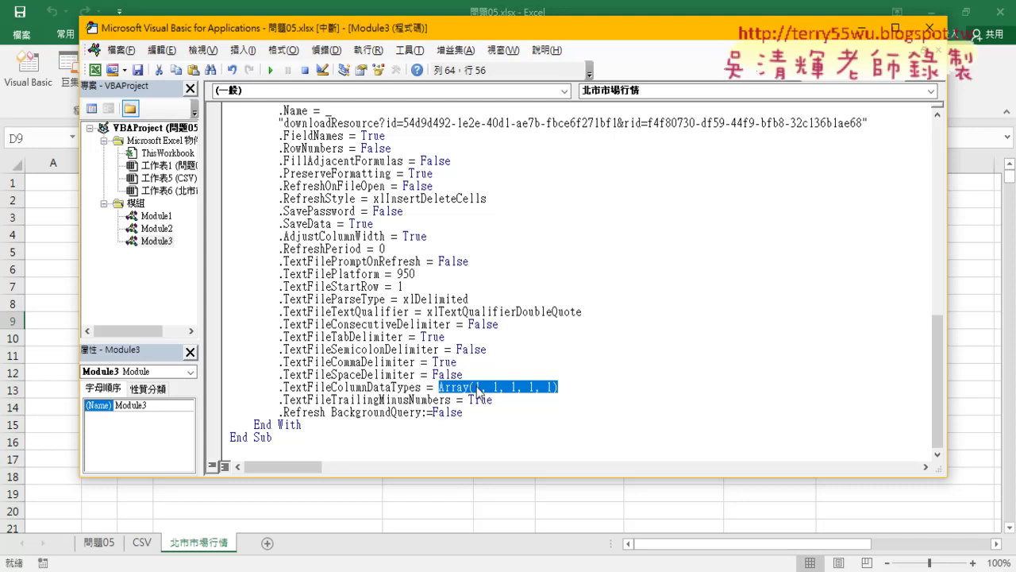
- Open Module2's code and select its TextFileColumnDataTypes array values
{"action": "key", "text": "F8"}
{"action": "key", "text": "F8"}
{"action": "key", "text": "F8"}
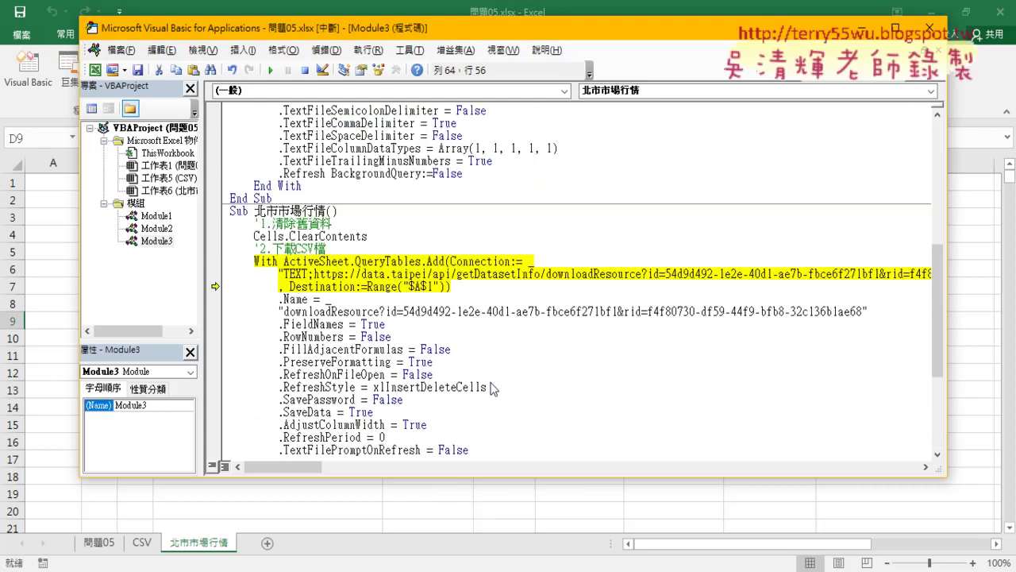
{"action": "scroll", "coordinate": [492, 389], "scroll_direction": "up", "scroll_amount": 1}
{"action": "left_click", "coordinate": [156, 228]}
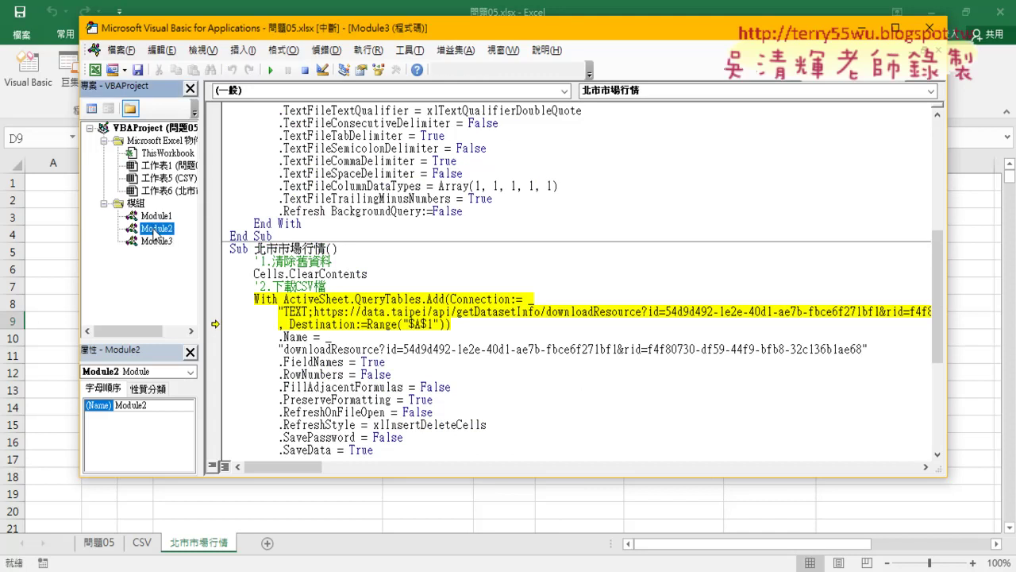
{"action": "double_click", "coordinate": [156, 229]}
{"action": "scroll", "coordinate": [505, 261], "scroll_direction": "down", "scroll_amount": 2}
{"action": "left_click", "coordinate": [696, 377]}
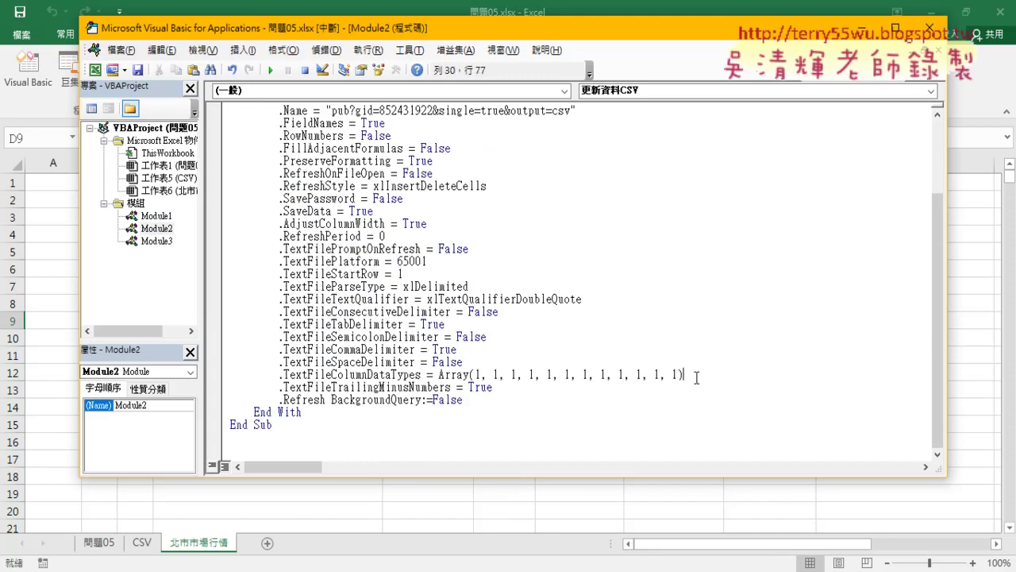
{"action": "left_click_drag", "start_coordinate": [697, 376], "coordinate": [477, 381]}
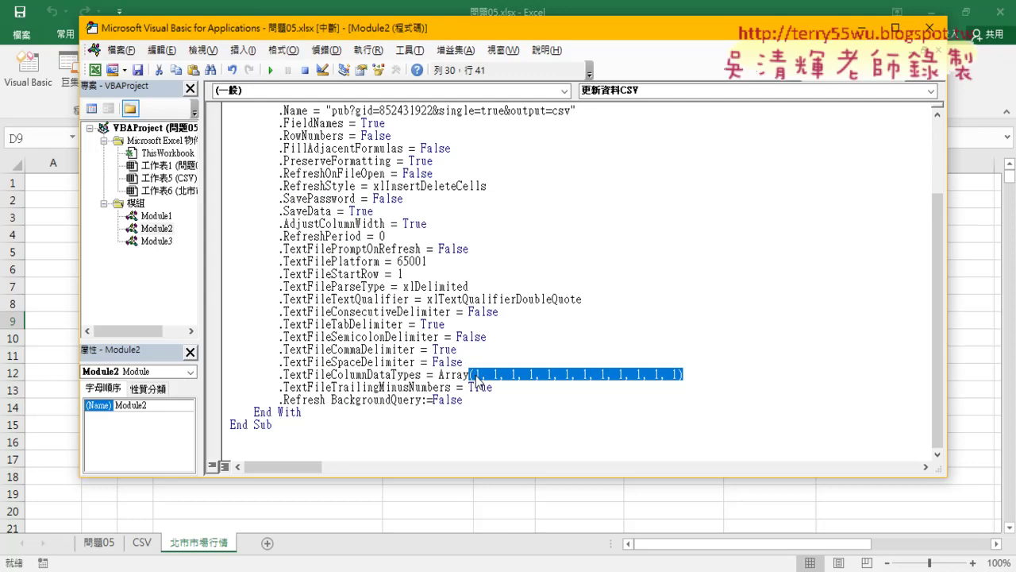
- Back in Module3, paste the array into its TextFileColumnDataTypes line and compare
{"action": "double_click", "coordinate": [152, 241]}
{"action": "scroll", "coordinate": [452, 410], "scroll_direction": "down", "scroll_amount": 1}
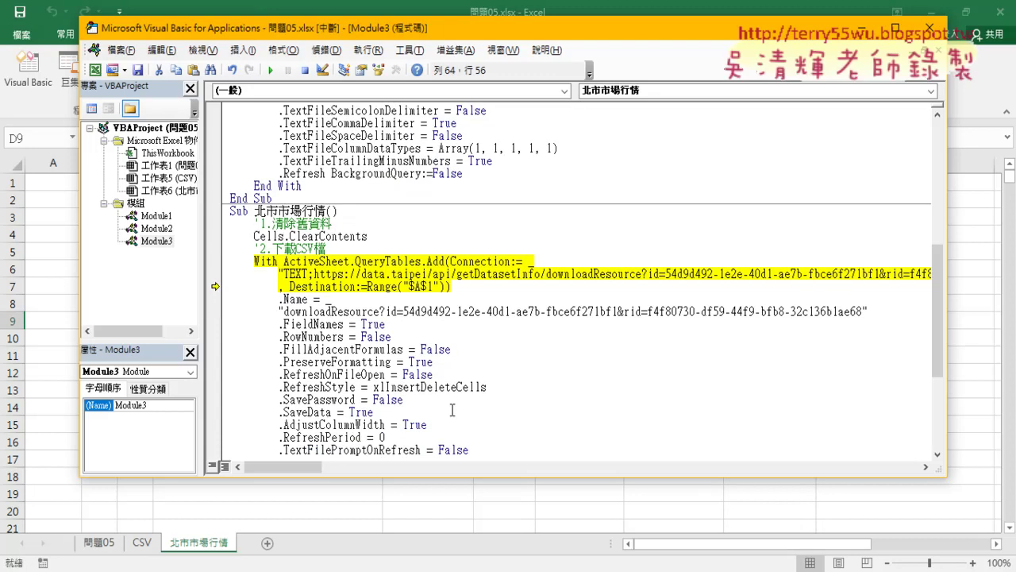
{"action": "scroll", "coordinate": [452, 410], "scroll_direction": "down", "scroll_amount": 5}
{"action": "left_click_drag", "start_coordinate": [558, 387], "coordinate": [469, 386]}
{"action": "key", "text": "ctrl+v"}
{"action": "left_click_drag", "start_coordinate": [555, 387], "coordinate": [478, 388]}
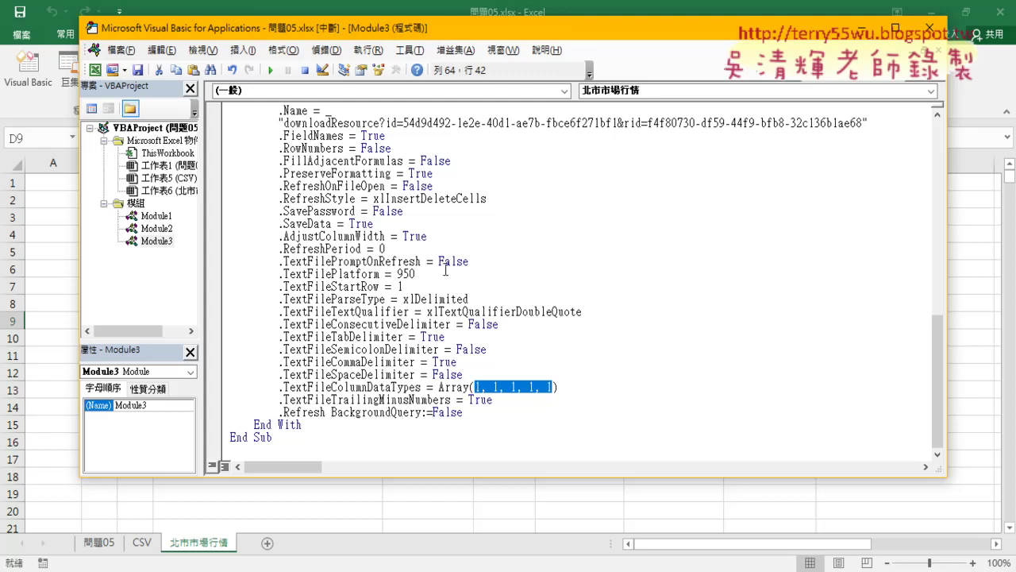
{"action": "scroll", "coordinate": [446, 270], "scroll_direction": "up", "scroll_amount": 3}
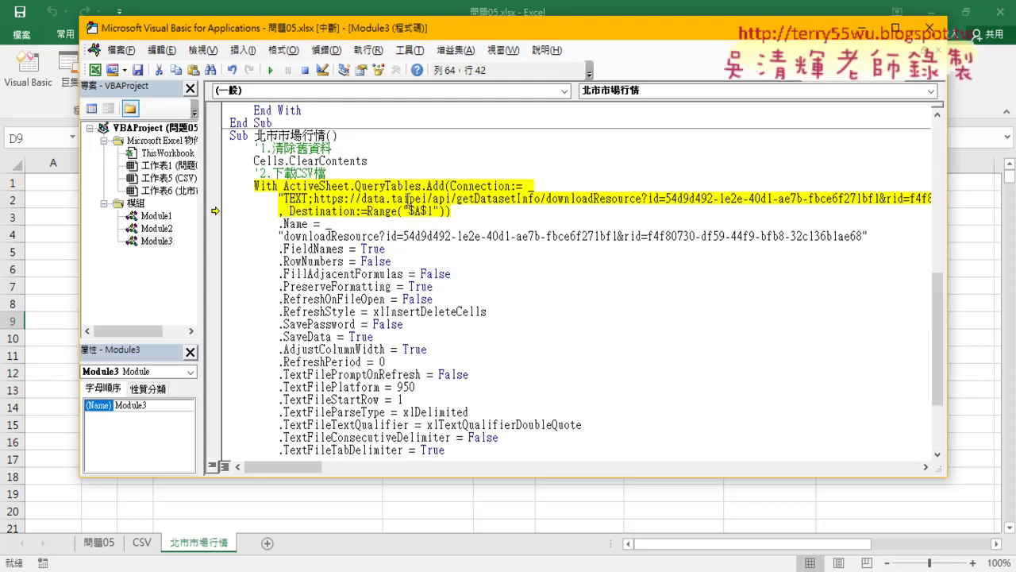
{"action": "scroll", "coordinate": [475, 295], "scroll_direction": "down", "scroll_amount": 2}
- Select the TextFilePlatform 950 value, then move the editor window down and right
{"action": "double_click", "coordinate": [412, 311]}
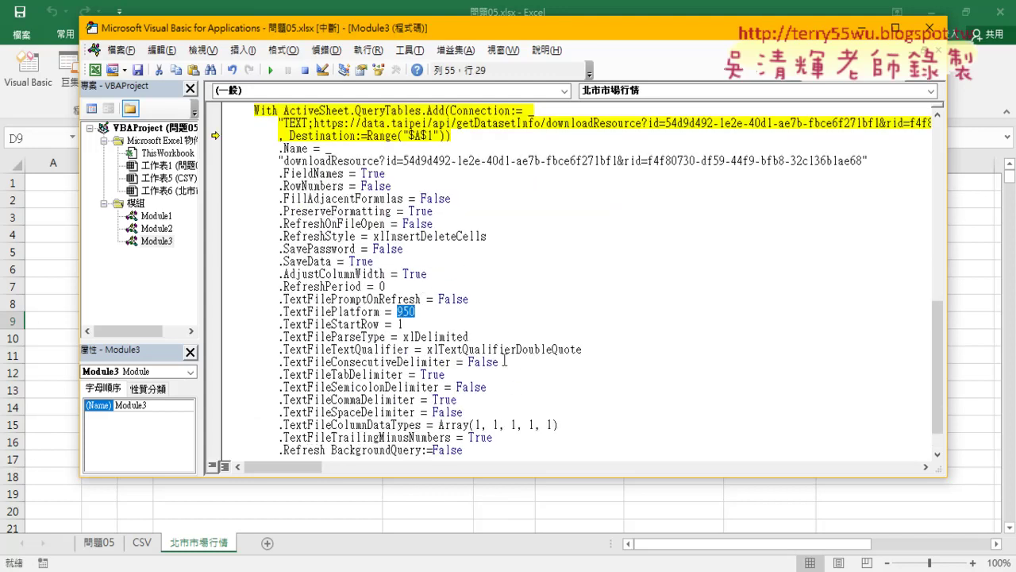
{"action": "scroll", "coordinate": [413, 311], "scroll_direction": "down", "scroll_amount": 1}
{"action": "left_click_drag", "start_coordinate": [559, 386], "coordinate": [441, 395]}
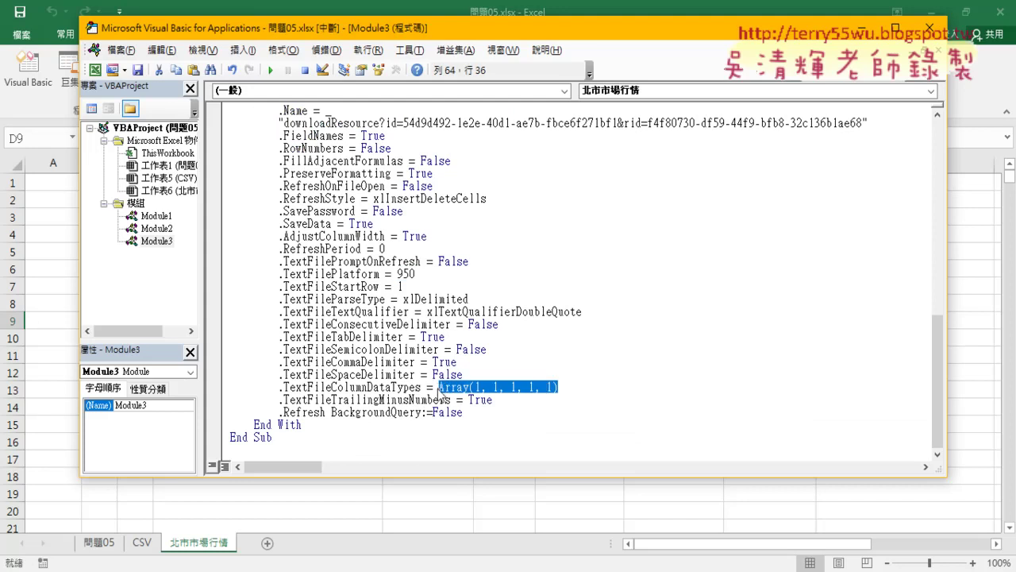
{"action": "left_click_drag", "start_coordinate": [468, 27], "coordinate": [622, 63]}
{"action": "scroll", "coordinate": [610, 223], "scroll_direction": "up", "scroll_amount": 2}
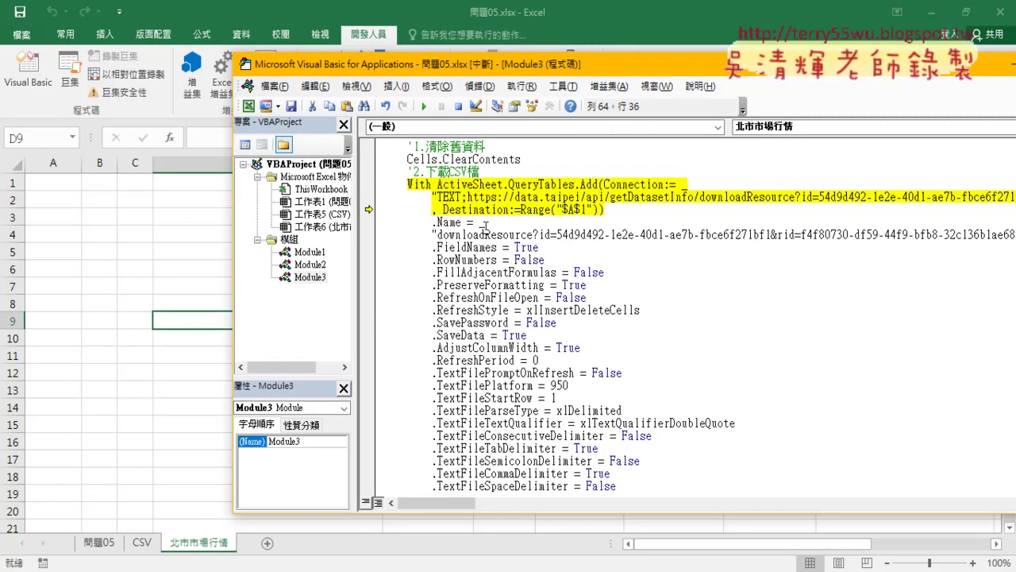
- Step through the import settings and set the last column data type value to 1
{"action": "key", "text": "F8"}
{"action": "key", "text": "F8"}
{"action": "key", "text": "F8"}
{"action": "key", "text": "F8"}
{"action": "key", "text": "F8"}
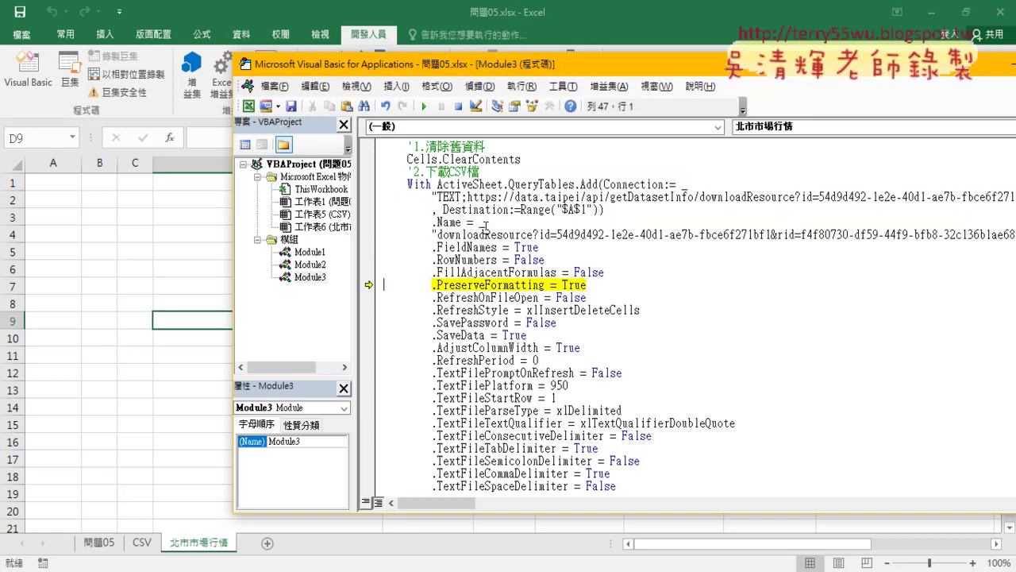
{"action": "key", "text": "F8"}
{"action": "key", "text": "F8"}
{"action": "key", "text": "F8"}
{"action": "key", "text": "F8"}
{"action": "key", "text": "F8"}
{"action": "key", "text": "F8"}
{"action": "key", "text": "F8"}
{"action": "key", "text": "F8"}
{"action": "key", "text": "F8"}
{"action": "key", "text": "F8"}
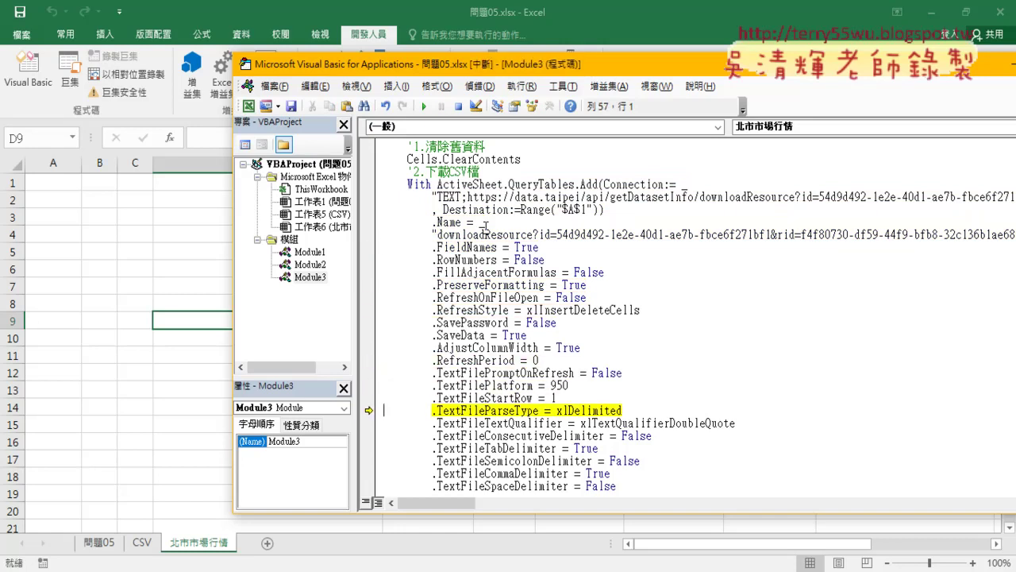
{"action": "key", "text": "F8"}
{"action": "key", "text": "F8"}
{"action": "key", "text": "F8"}
{"action": "key", "text": "F8"}
{"action": "key", "text": "F8"}
{"action": "key", "text": "F8"}
{"action": "key", "text": "F8"}
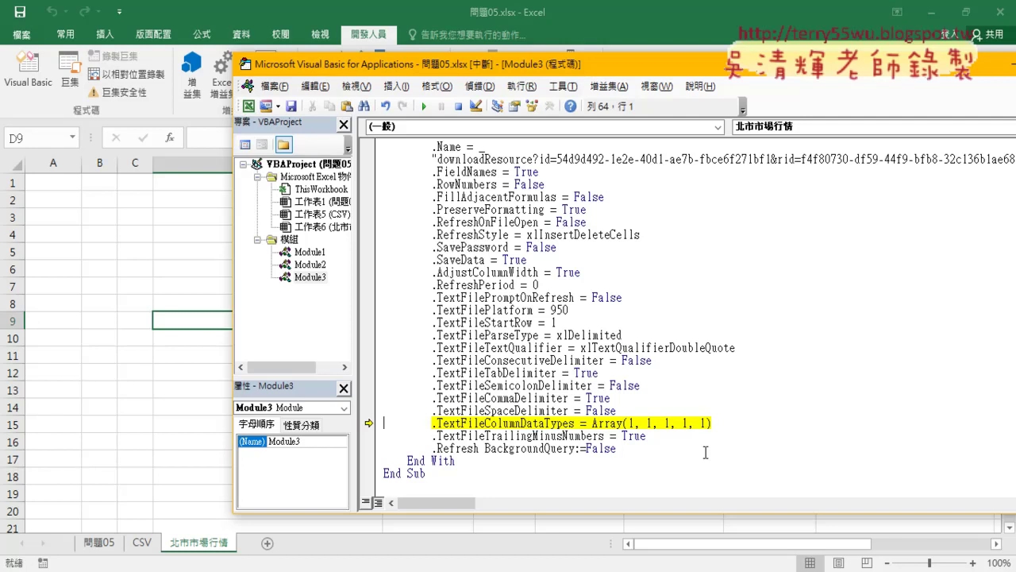
{"action": "double_click", "coordinate": [702, 423]}
{"action": "type", "text": "9"}
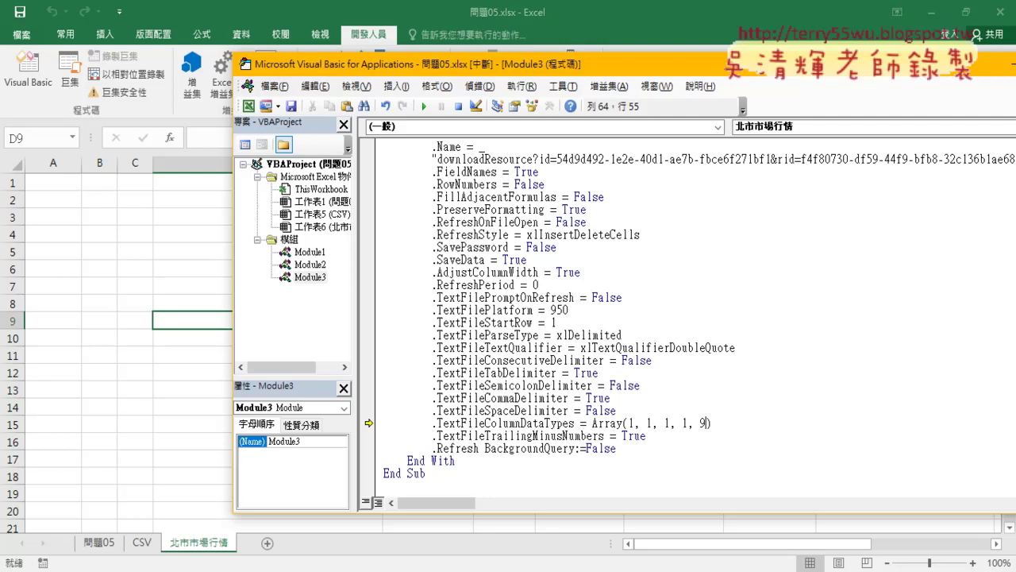
{"action": "key", "text": "BackSpace"}
{"action": "type", "text": "1"}
{"action": "left_click", "coordinate": [599, 424]}
- Step to the Refresh line and run it to fill the 北市市場行情 sheet
{"action": "key", "text": "F8"}
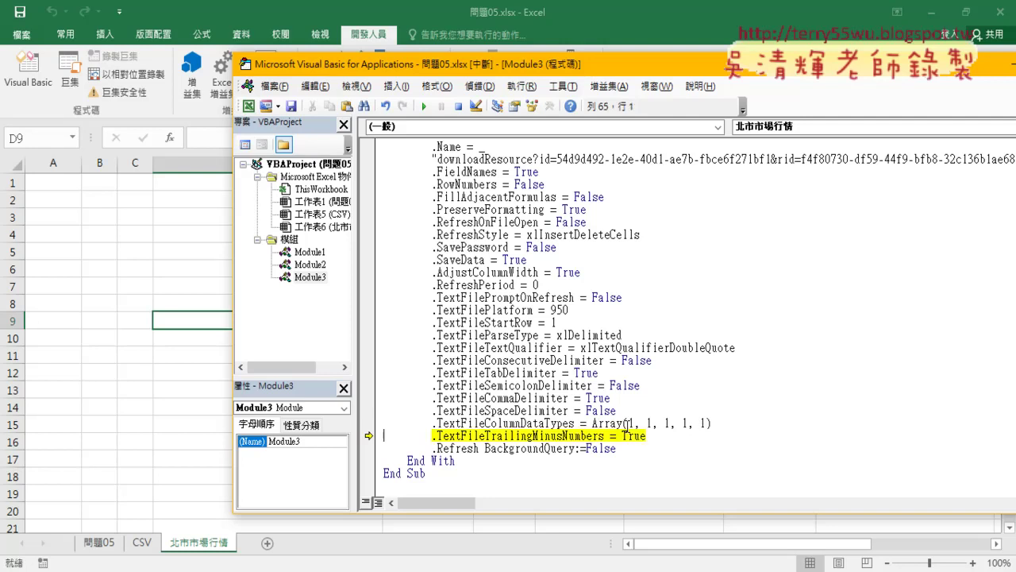
{"action": "key", "text": "F8"}
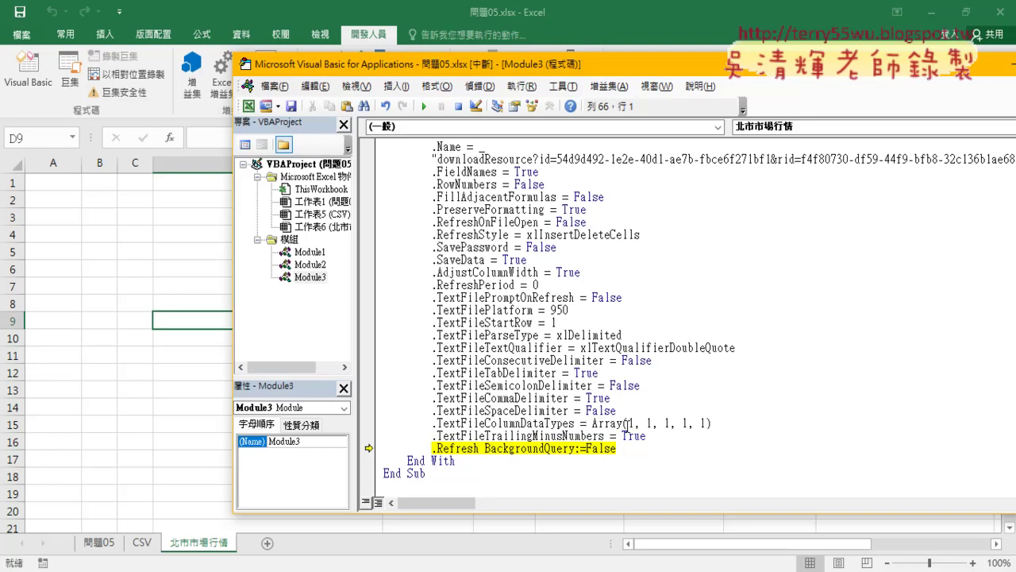
{"action": "key", "text": "F8"}
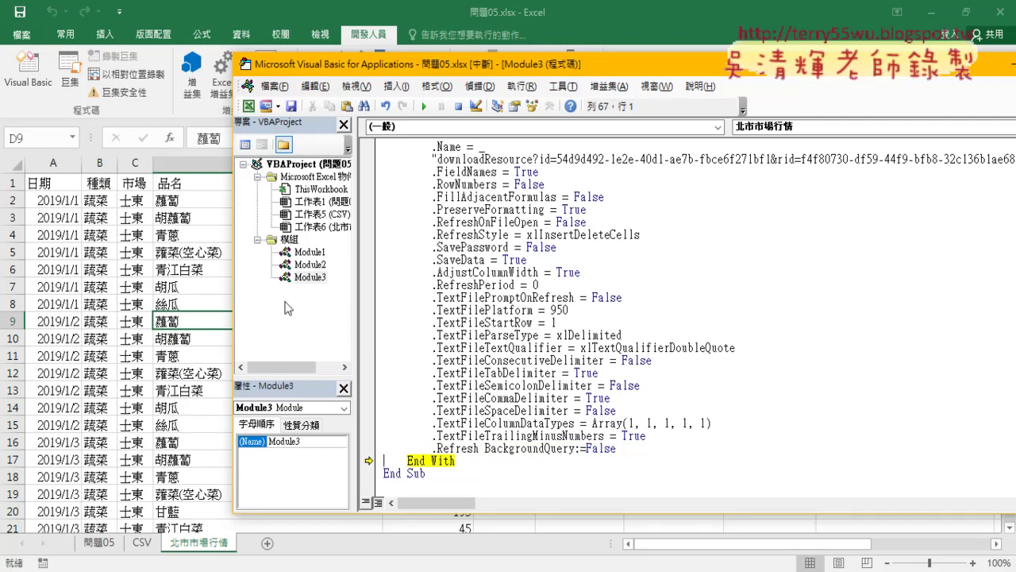
- Narrow the VBA editor window and shift it left so its right edge shows beside the sheet
{"action": "left_click_drag", "start_coordinate": [235, 303], "coordinate": [303, 304]}
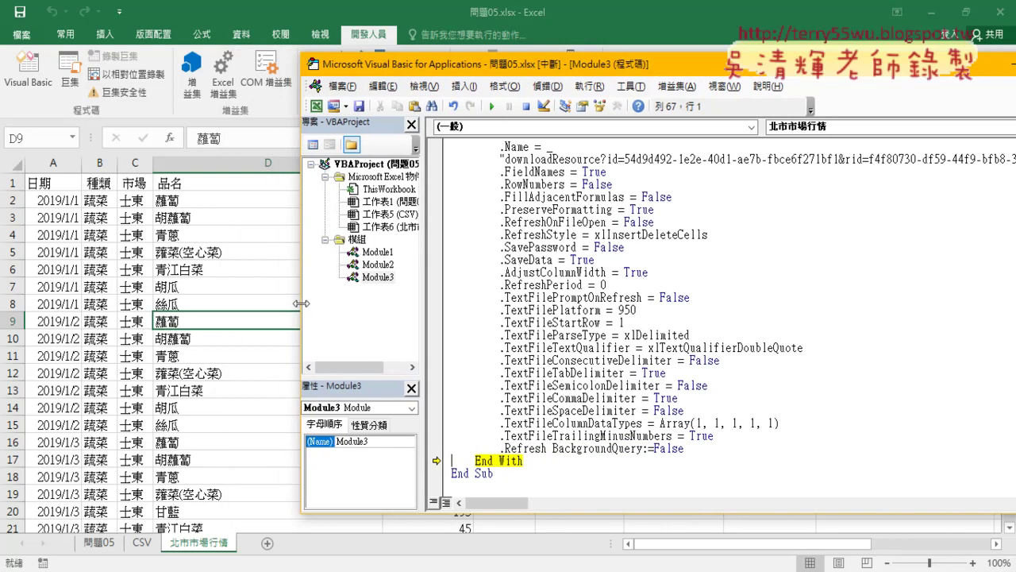
{"action": "left_click_drag", "start_coordinate": [464, 65], "coordinate": [366, 78]}
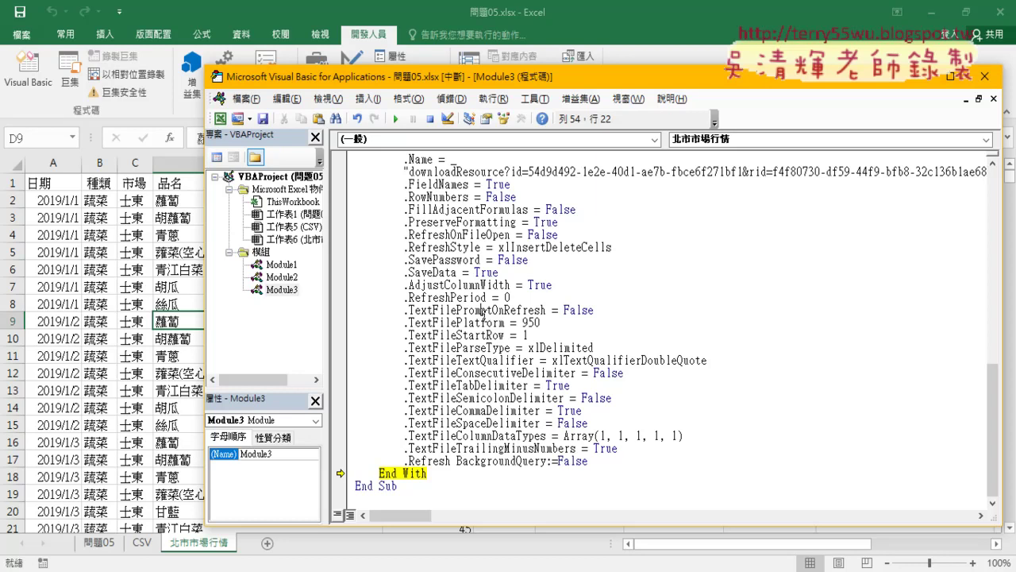
- In Module3, highlight the data source URL and the TextFilePlatform 950 code page value
{"action": "scroll", "coordinate": [482, 312], "scroll_direction": "up", "scroll_amount": 1}
{"action": "scroll", "coordinate": [482, 312], "scroll_direction": "up", "scroll_amount": 1}
{"action": "mouse_move", "coordinate": [507, 215]}
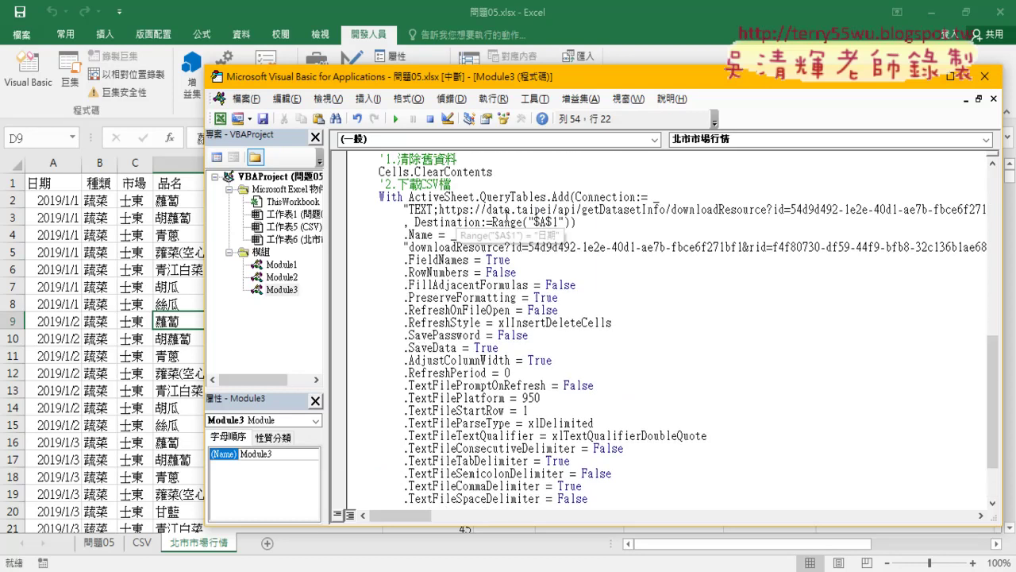
{"action": "left_click_drag", "start_coordinate": [439, 209], "coordinate": [784, 210]}
{"action": "scroll", "coordinate": [671, 405], "scroll_direction": "down", "scroll_amount": 1}
{"action": "left_click", "coordinate": [543, 360]}
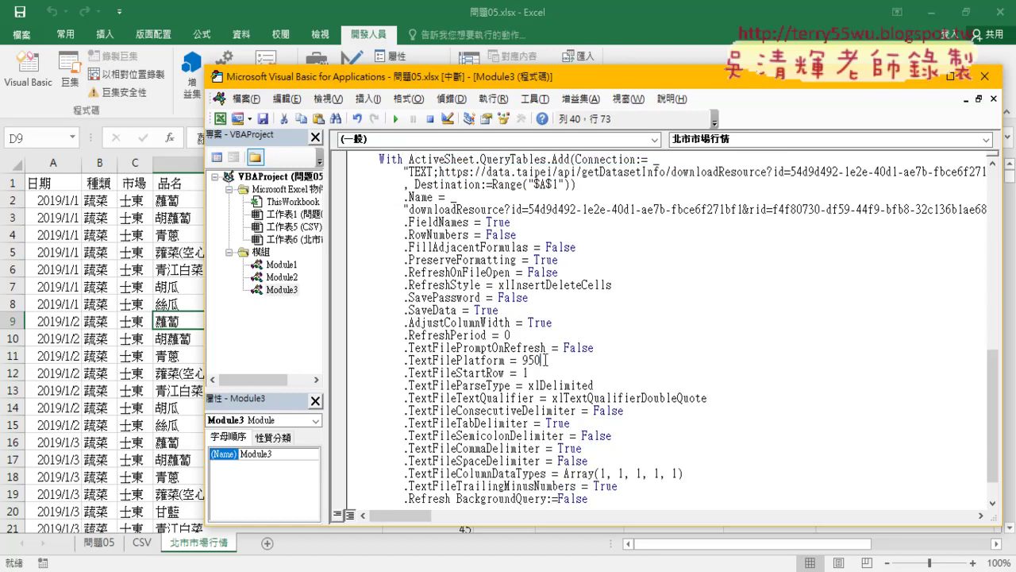
{"action": "double_click", "coordinate": [530, 359]}
{"action": "mouse_move", "coordinate": [525, 363]}
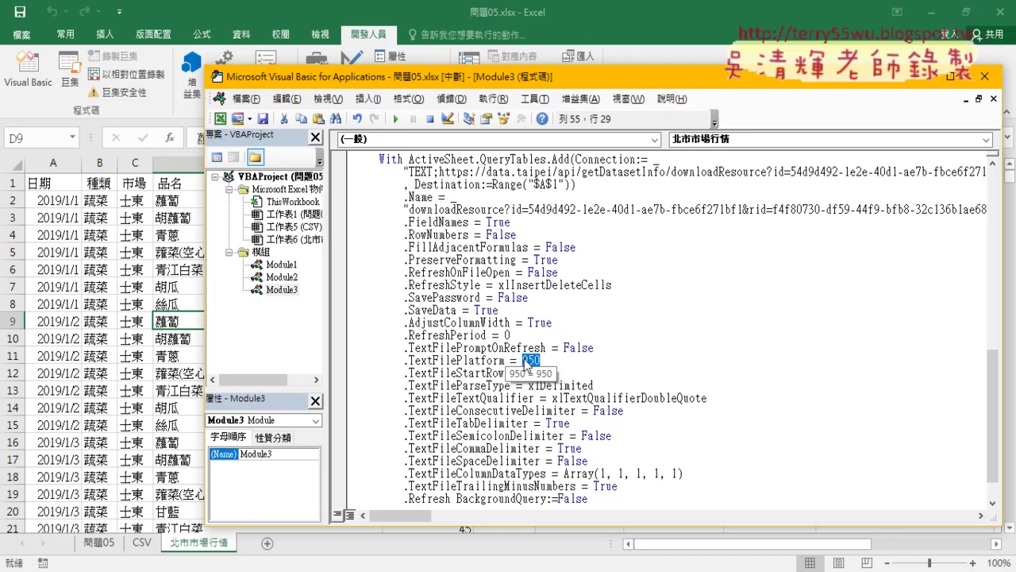
- Open Module2 and highlight its 65001 code page value for comparison
{"action": "left_click", "coordinate": [283, 277]}
{"action": "double_click", "coordinate": [283, 277]}
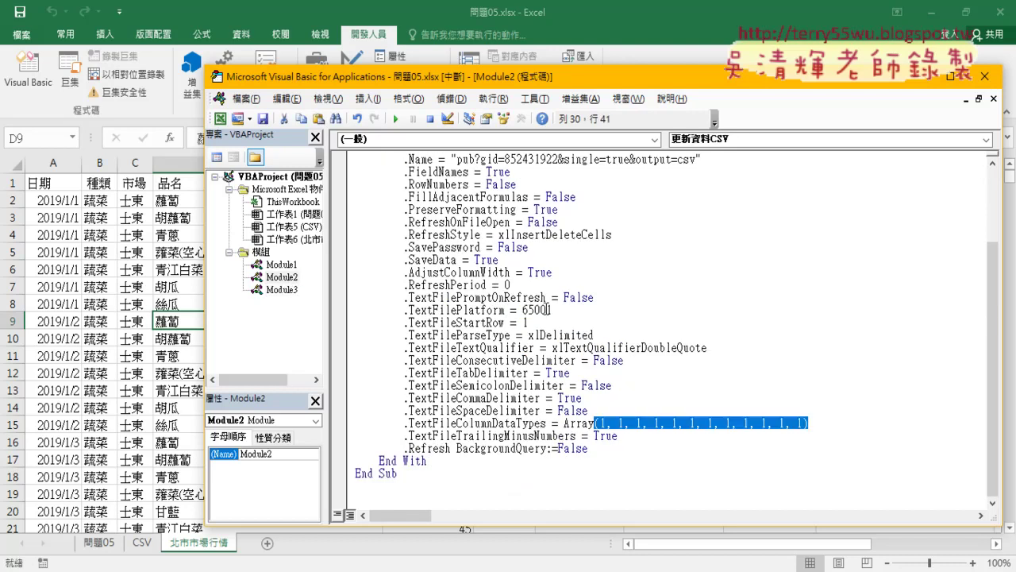
{"action": "left_click_drag", "start_coordinate": [552, 310], "coordinate": [523, 310]}
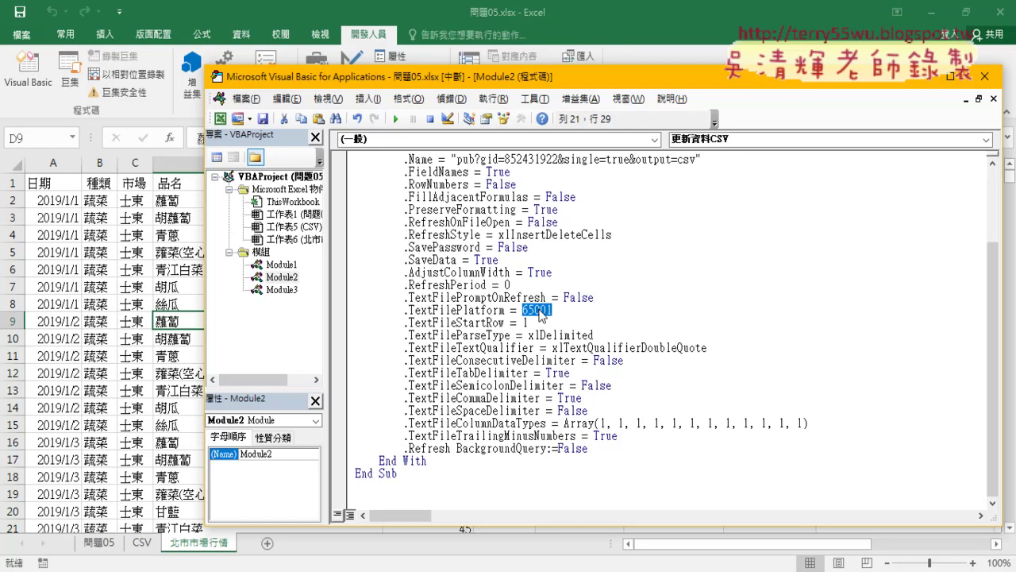
- Return to Module3's code, then bring the imported 北市市場行情 worksheet to the front
{"action": "double_click", "coordinate": [282, 289]}
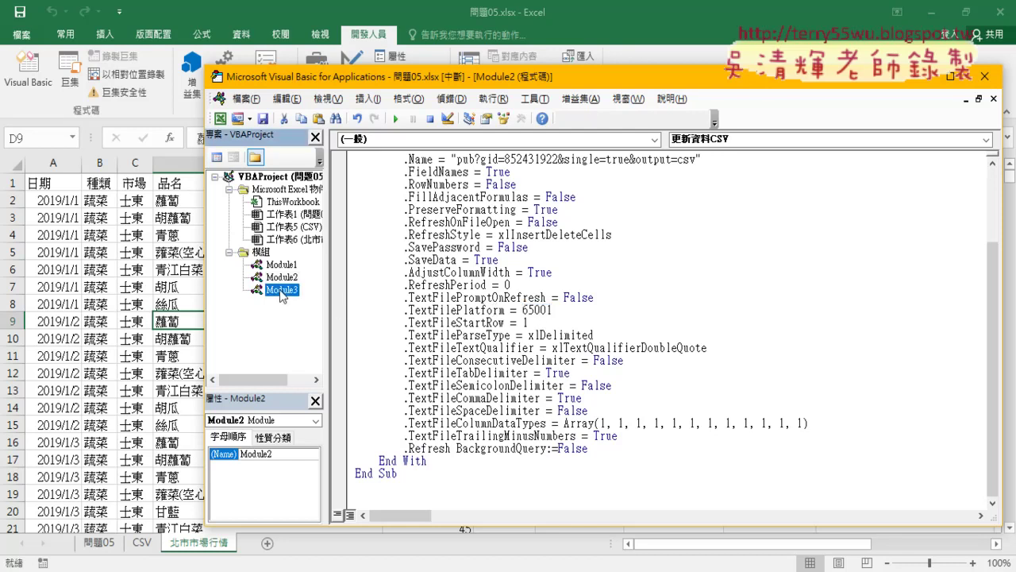
{"action": "scroll", "coordinate": [542, 429], "scroll_direction": "down", "scroll_amount": 1}
{"action": "left_click_drag", "start_coordinate": [683, 435], "coordinate": [565, 437]}
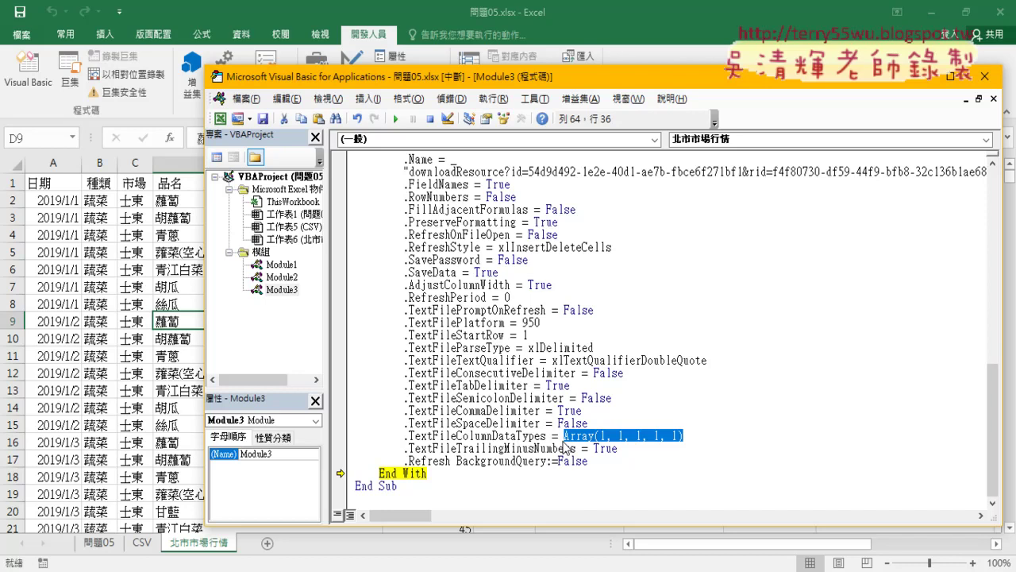
{"action": "left_click", "coordinate": [150, 282]}
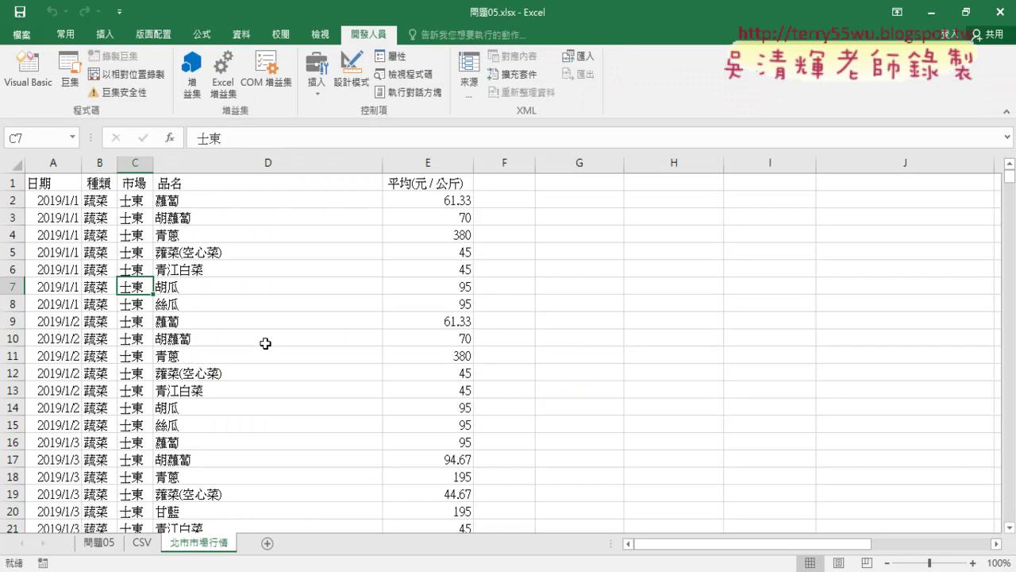
- Check the data ends at row 24475 from the 種類 column, then select the 品名 header and show the Data (資料) tab
{"action": "left_click", "coordinate": [98, 183]}
{"action": "key", "text": "ctrl+Down"}
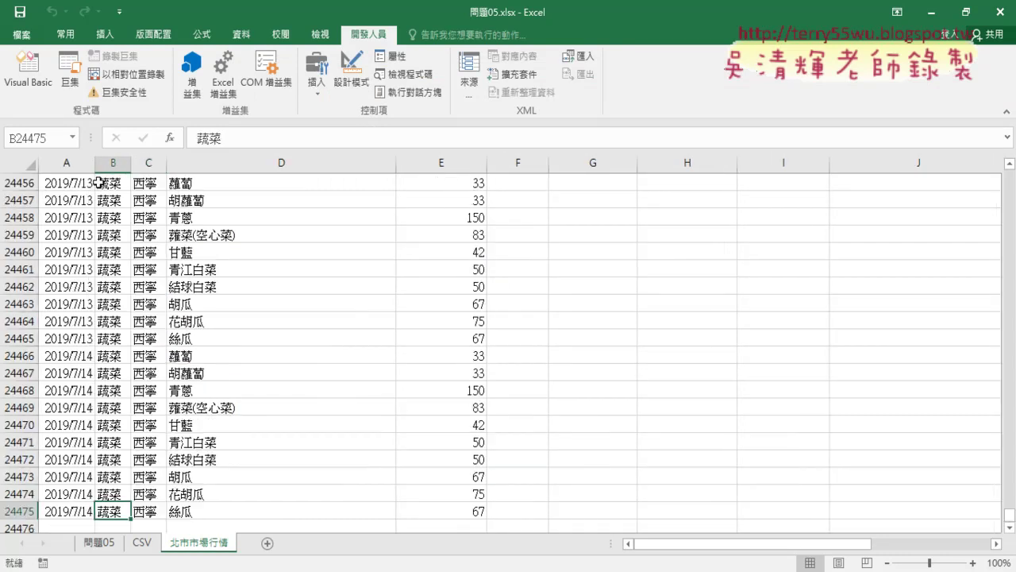
{"action": "key", "text": "ctrl+Up"}
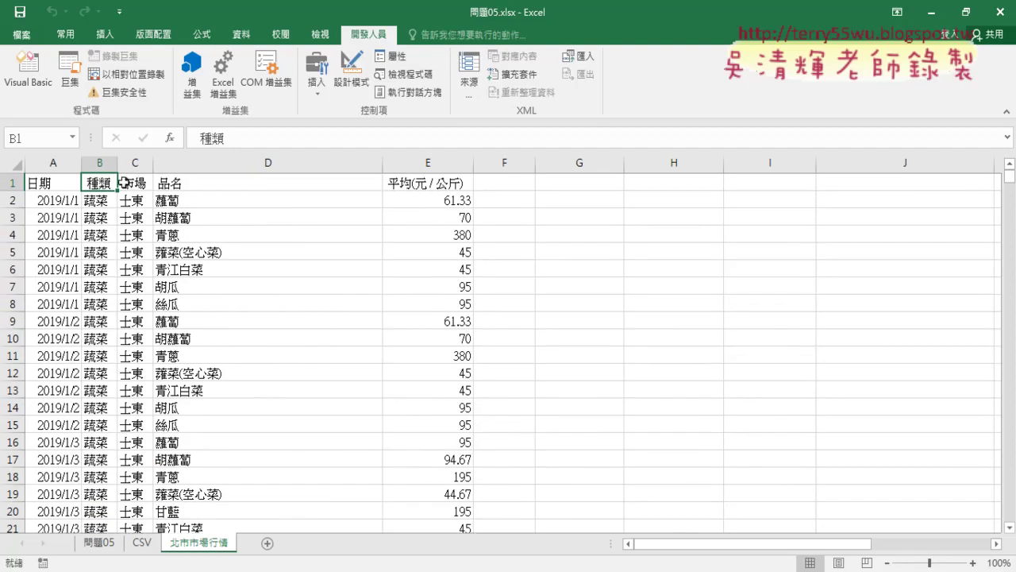
{"action": "left_click", "coordinate": [186, 205]}
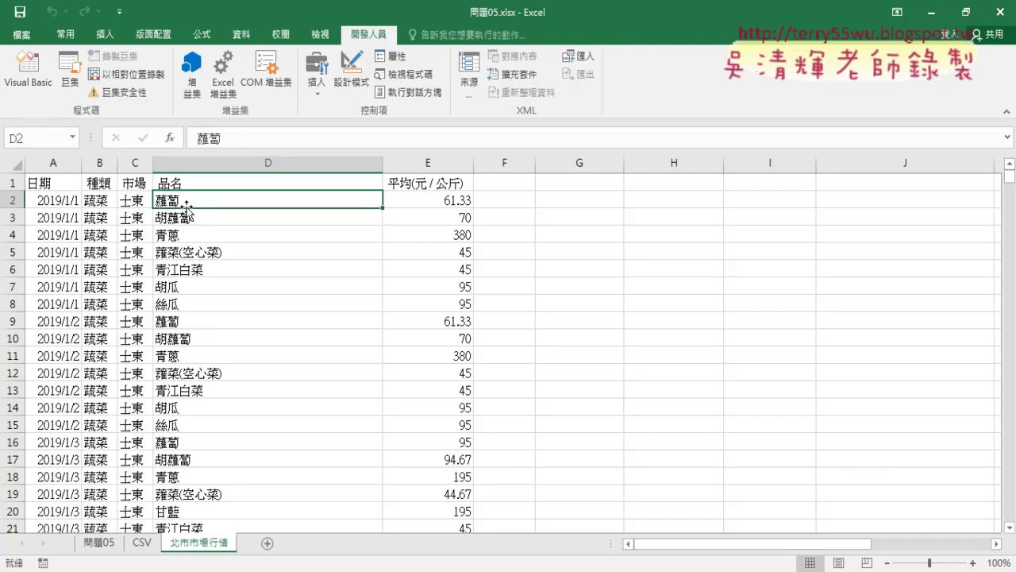
{"action": "left_click", "coordinate": [192, 182]}
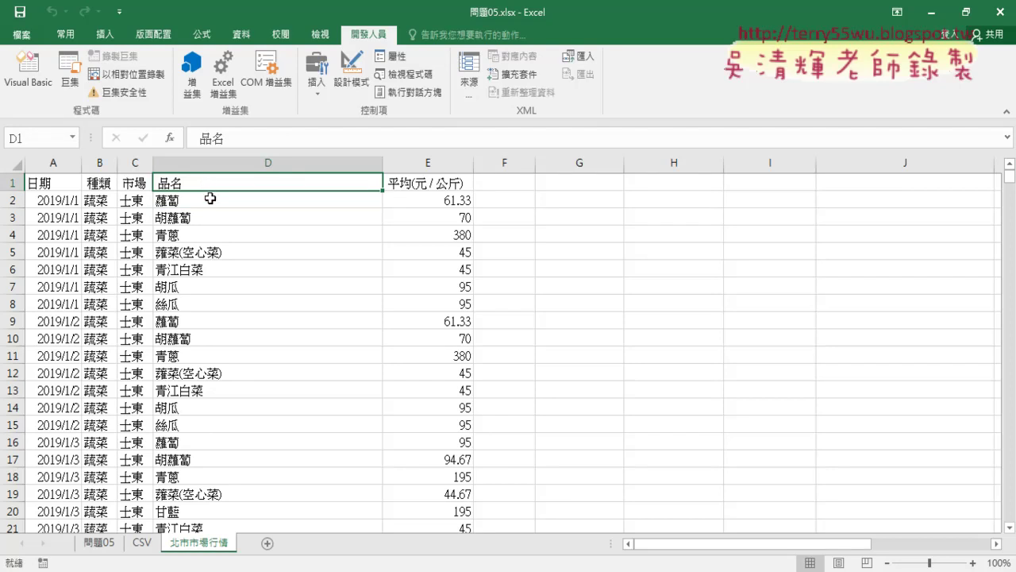
{"action": "left_click", "coordinate": [241, 36]}
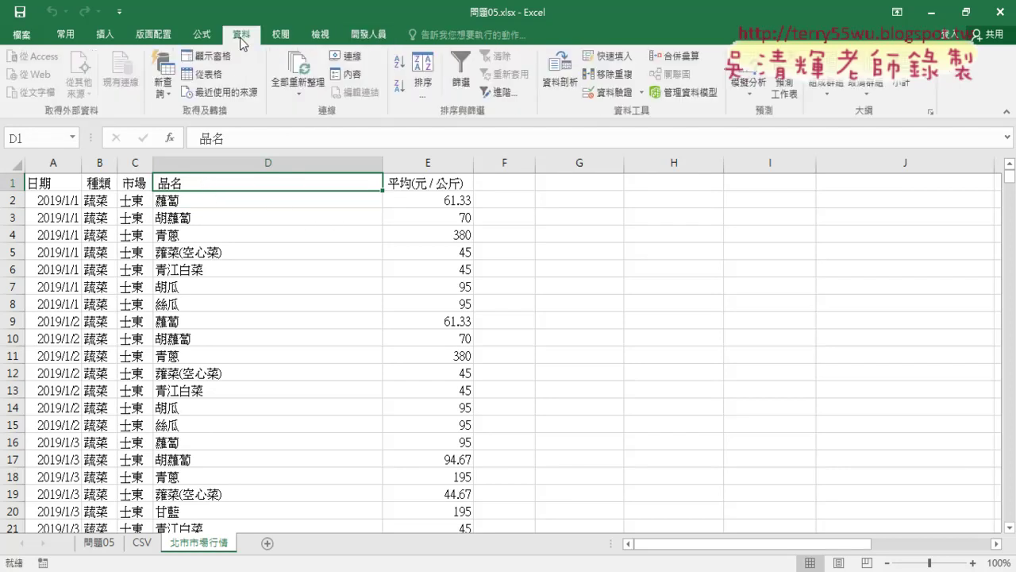
- Turn on filtering and filter the 品名 column to show only 青蔥 rows
{"action": "left_click", "coordinate": [466, 83]}
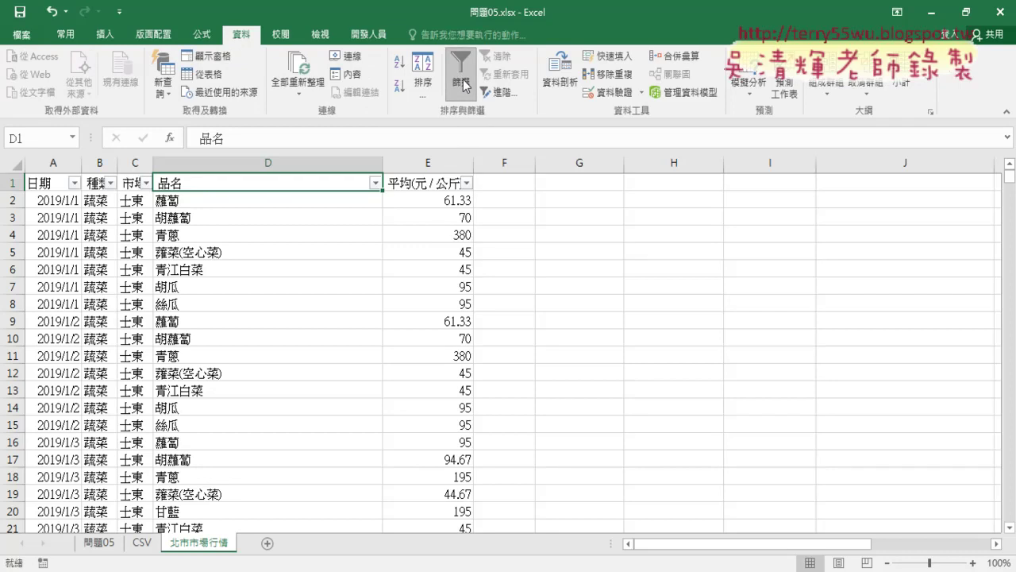
{"action": "left_click", "coordinate": [375, 184]}
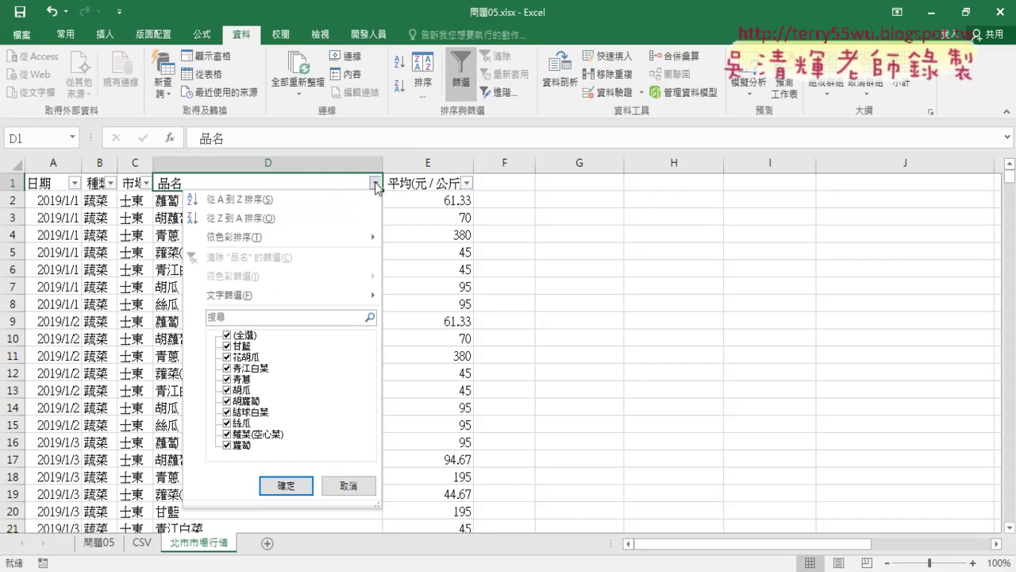
{"action": "left_click", "coordinate": [227, 334]}
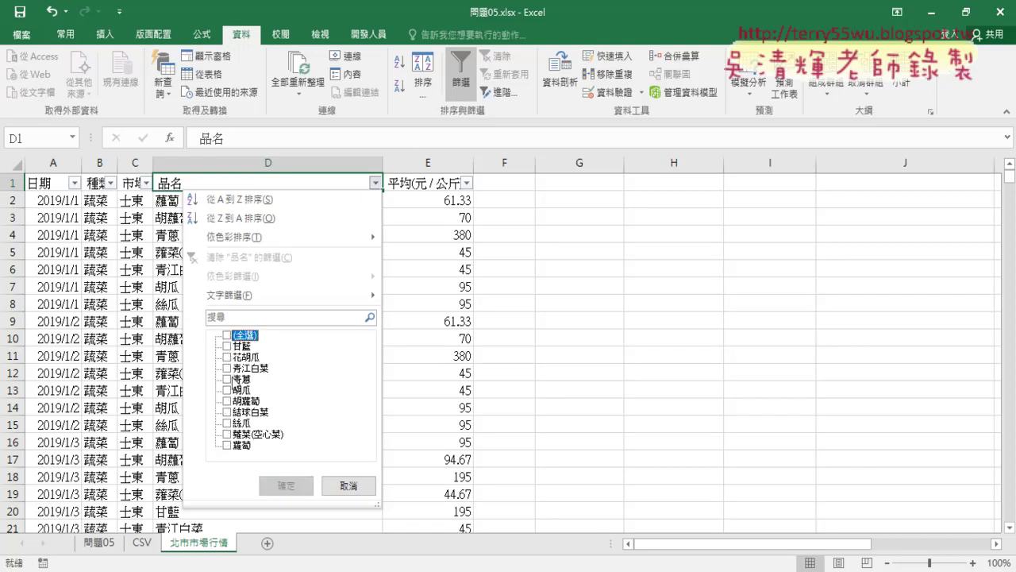
{"action": "left_click", "coordinate": [227, 379]}
{"action": "left_click", "coordinate": [287, 482]}
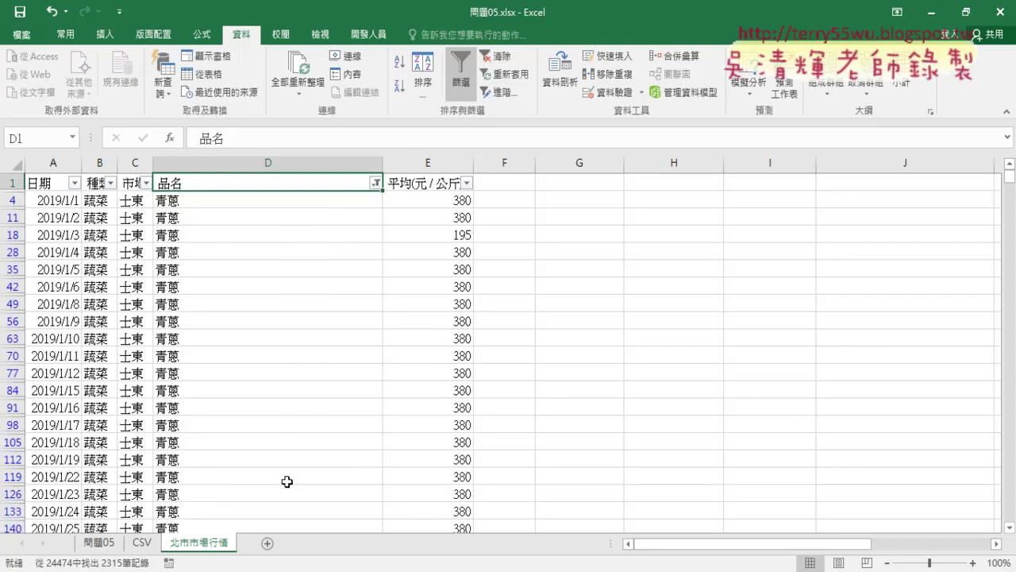
- Sort the 青蔥 rows by 平均(元 / 公斤) average price, lowest first
{"action": "left_click", "coordinate": [129, 183]}
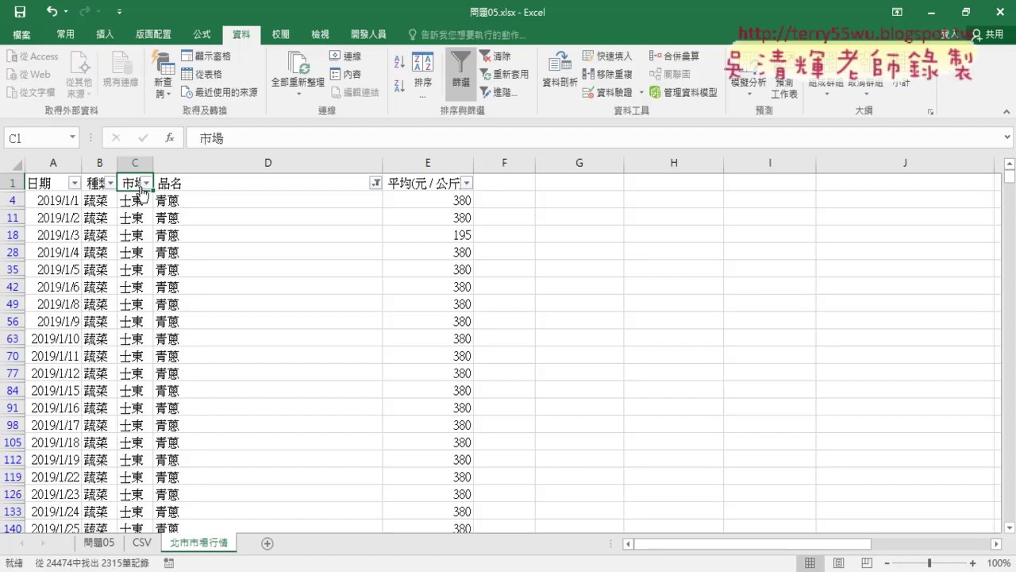
{"action": "left_click", "coordinate": [441, 187]}
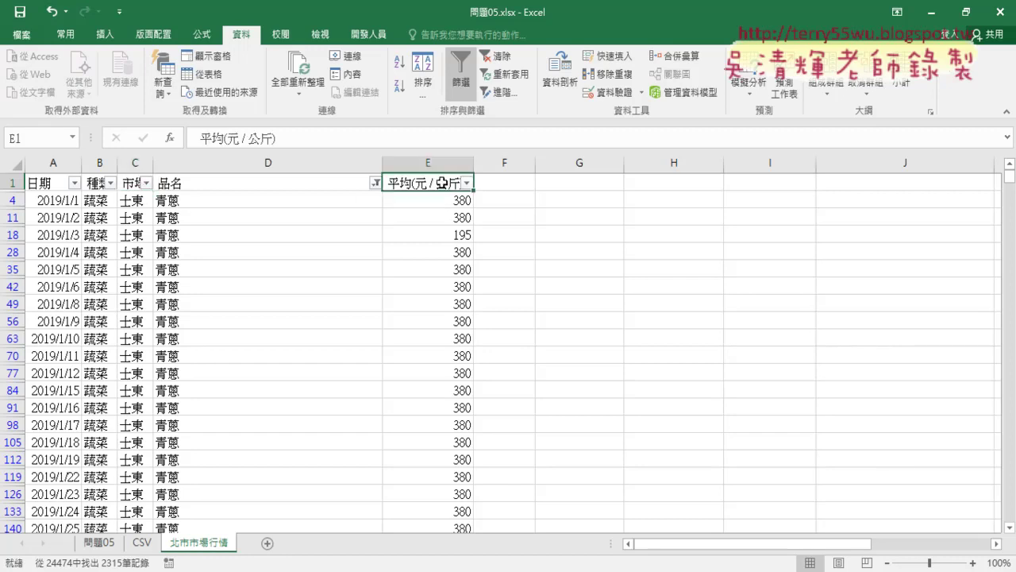
{"action": "left_click", "coordinate": [401, 68]}
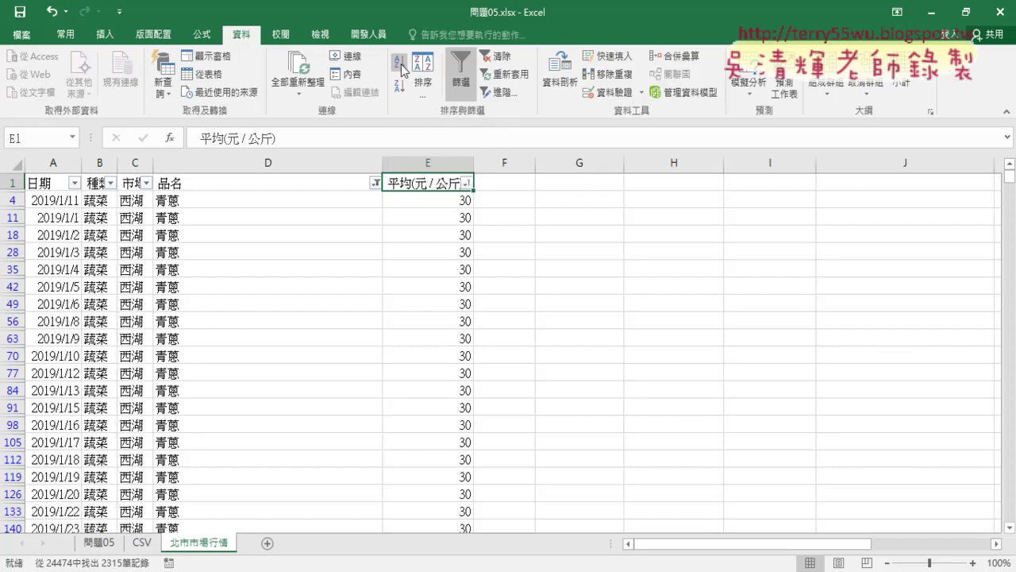
- Switch the filter off so every imported market row shows again
{"action": "left_click", "coordinate": [132, 184]}
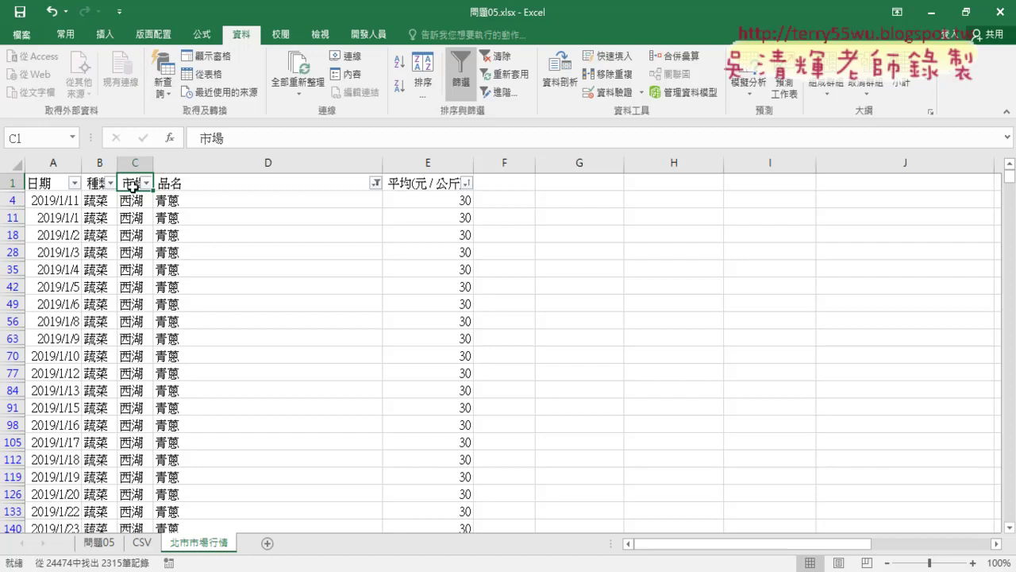
{"action": "scroll", "coordinate": [436, 295], "scroll_direction": "down", "scroll_amount": 2}
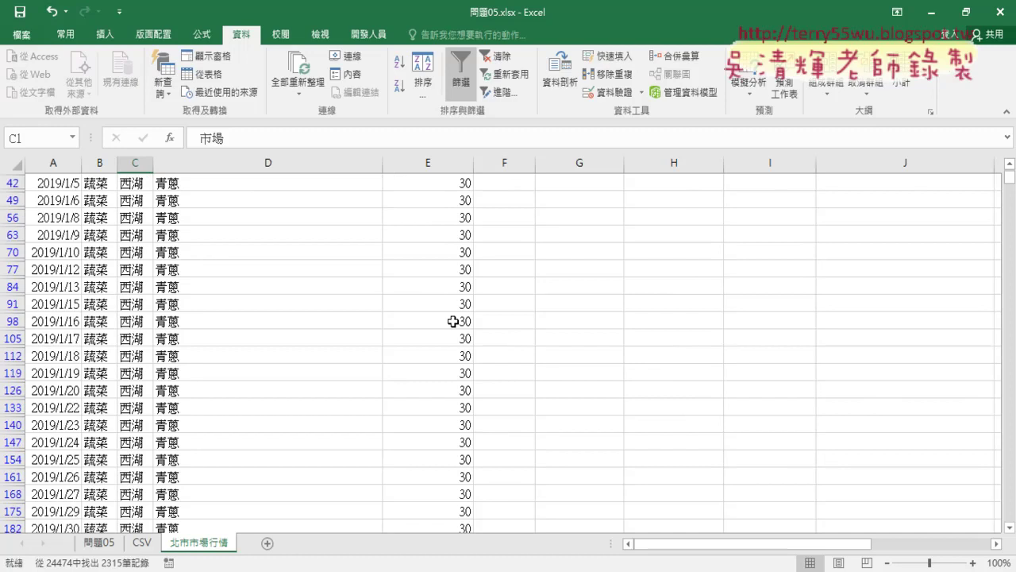
{"action": "scroll", "coordinate": [452, 320], "scroll_direction": "up", "scroll_amount": 2}
{"action": "left_click", "coordinate": [460, 75]}
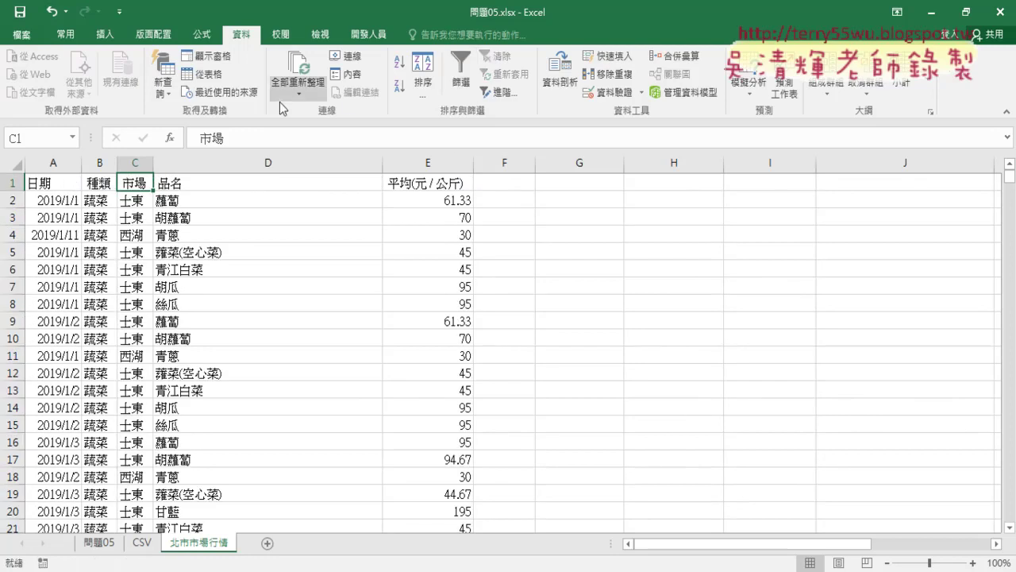